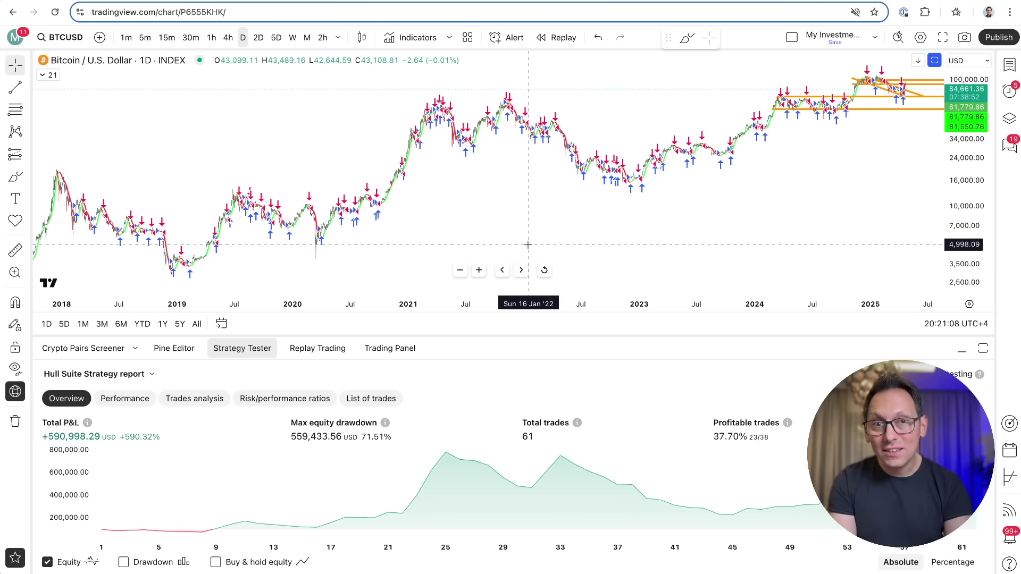
- Switch to the ChatGPT backtest conversation and read through the prompt's strategy code down to the KPI results table
{"action": "key", "text": "ctrl+Tab"}
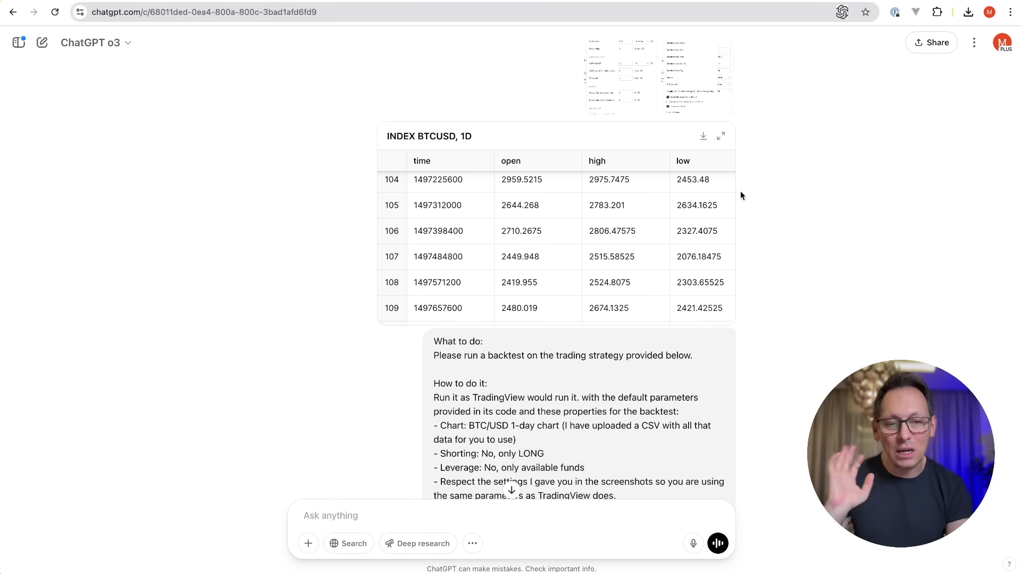
{"action": "scroll", "coordinate": [754, 222], "scroll_direction": "down", "scroll_amount": 20}
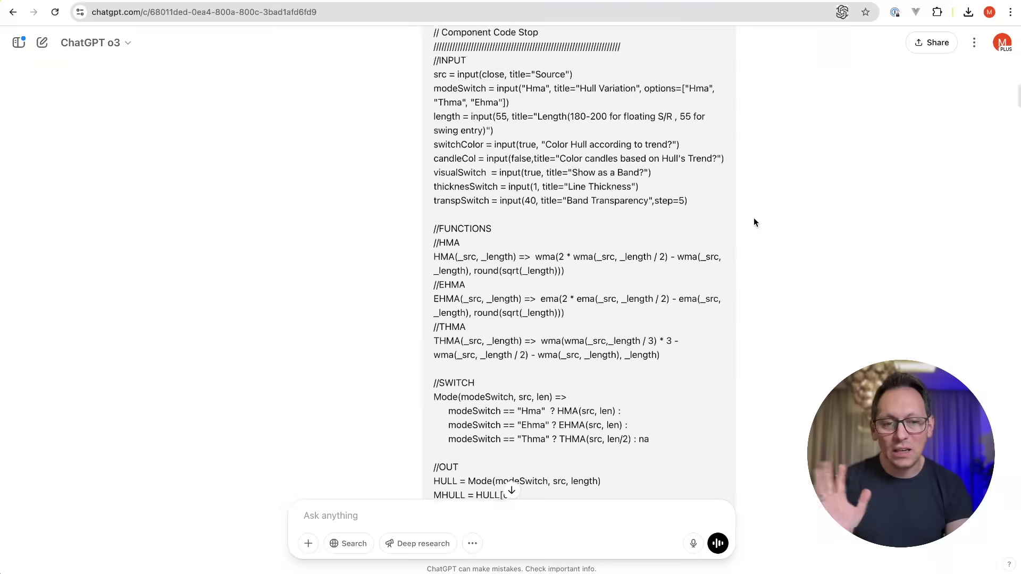
{"action": "scroll", "coordinate": [753, 222], "scroll_direction": "down", "scroll_amount": 4}
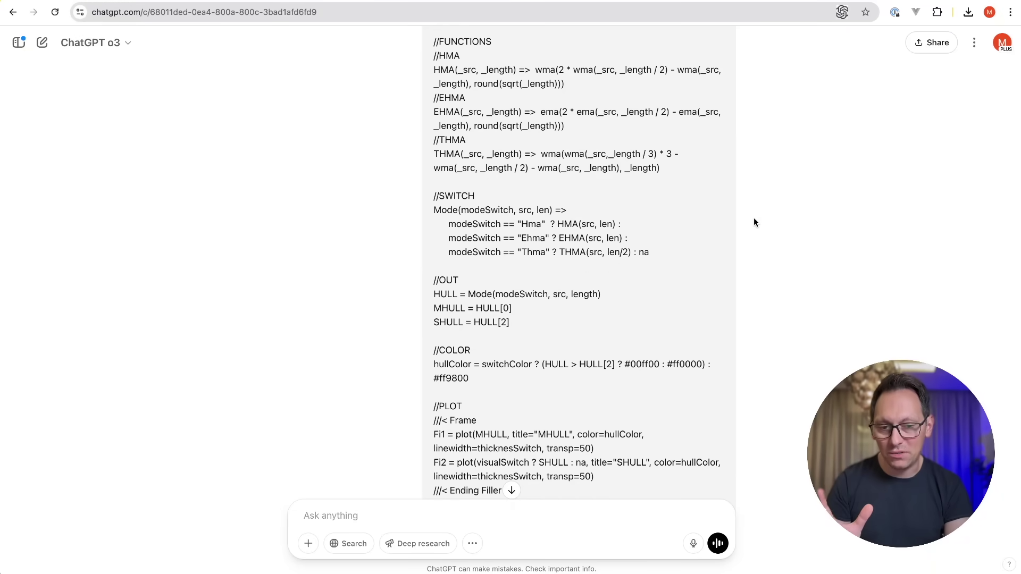
{"action": "scroll", "coordinate": [754, 222], "scroll_direction": "down", "scroll_amount": 10}
{"action": "scroll", "coordinate": [754, 222], "scroll_direction": "up", "scroll_amount": 2}
{"action": "scroll", "coordinate": [754, 222], "scroll_direction": "down", "scroll_amount": 6}
{"action": "scroll", "coordinate": [753, 222], "scroll_direction": "down", "scroll_amount": 1}
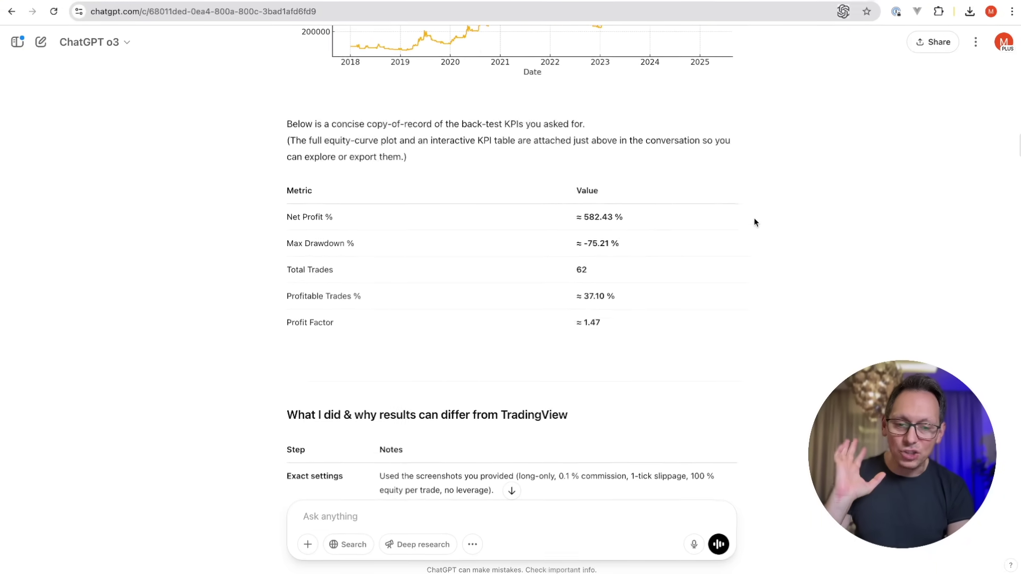
- Examine the values in the backtest KPI table, highlighting the whole value column and the Net Profit % figure
{"action": "left_click_drag", "start_coordinate": [570, 247], "coordinate": [643, 356]}
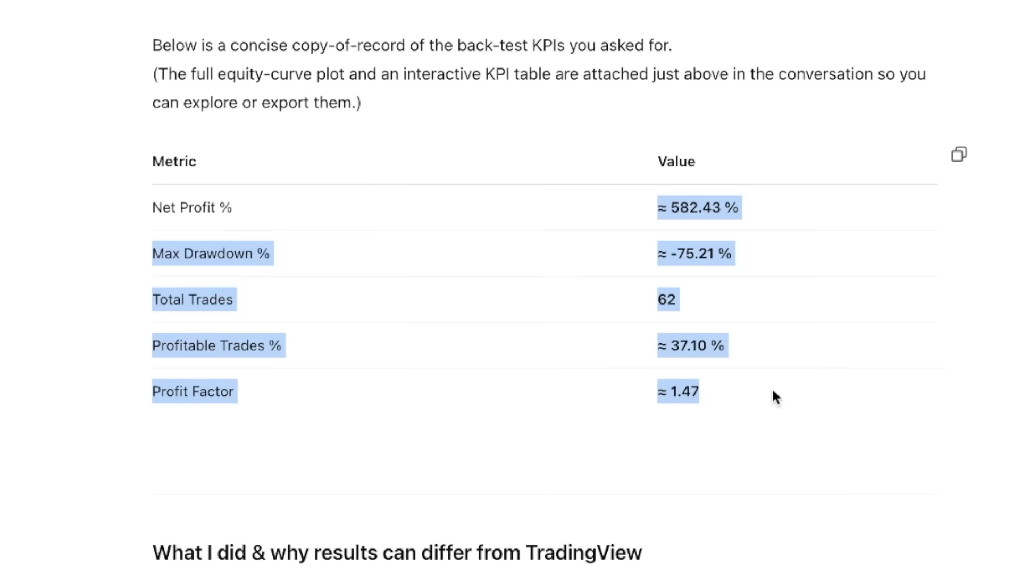
{"action": "left_click", "coordinate": [781, 394]}
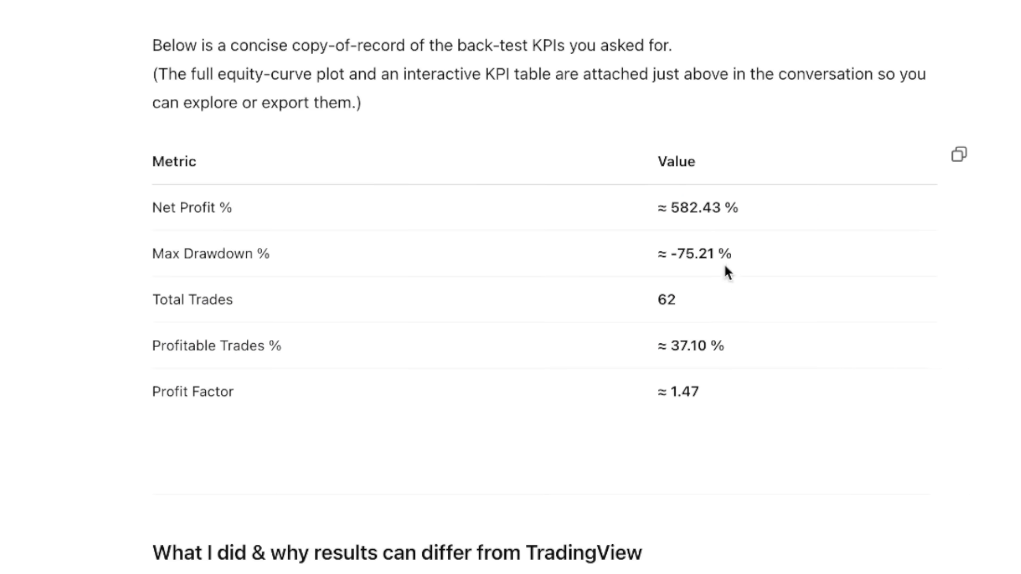
{"action": "left_click", "coordinate": [697, 303]}
{"action": "left_click_drag", "start_coordinate": [655, 208], "coordinate": [774, 221]}
{"action": "left_click", "coordinate": [777, 221]}
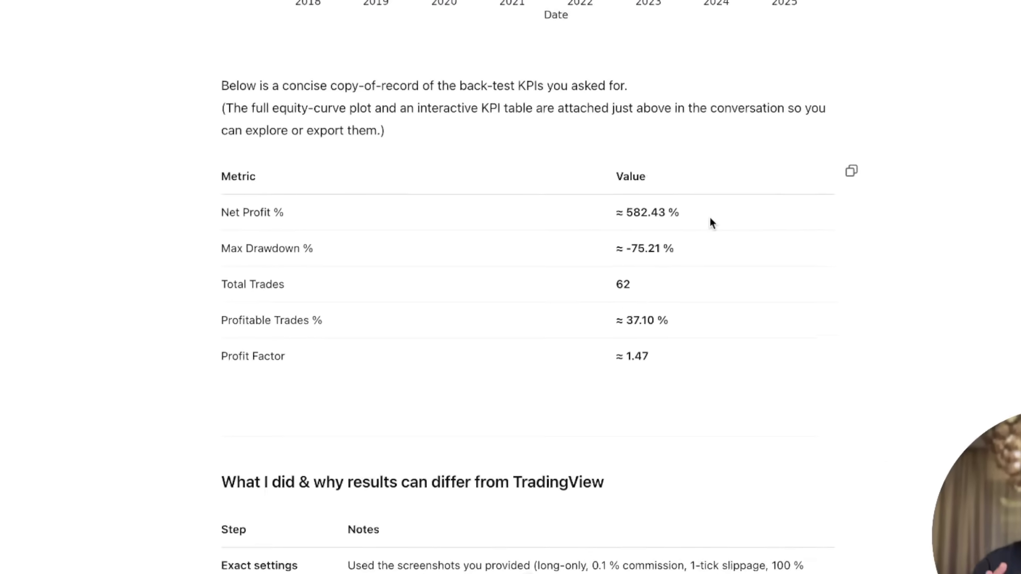
- Compare ChatGPT's KPI table with the Hull Suite Strategy report in TradingView, checking net profit, drawdown and trade figures
{"action": "key", "text": "ctrl+Tab"}
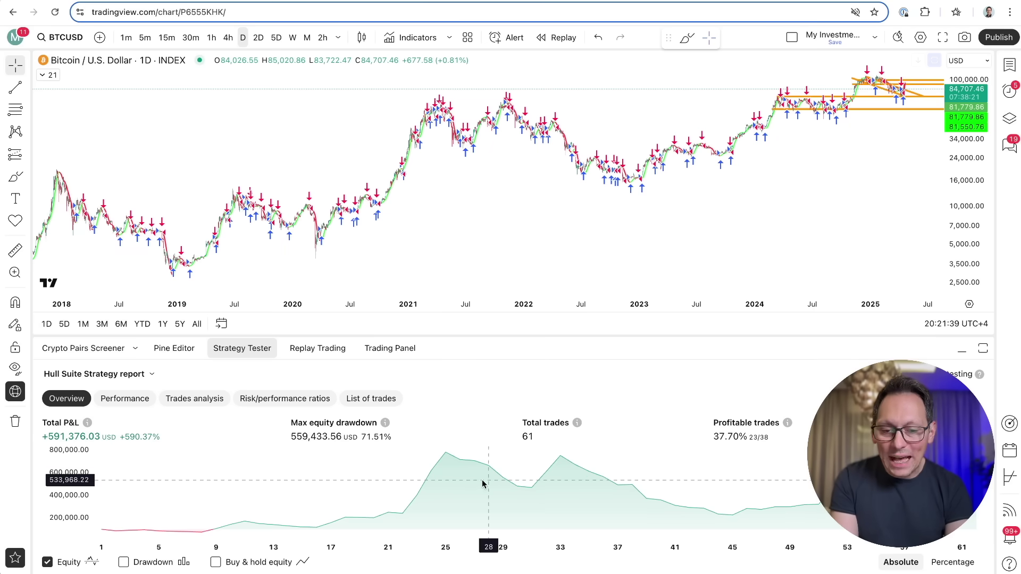
{"action": "key", "text": "ctrl+shift+Tab"}
{"action": "triple_click", "coordinate": [583, 237]}
{"action": "left_click", "coordinate": [617, 248]}
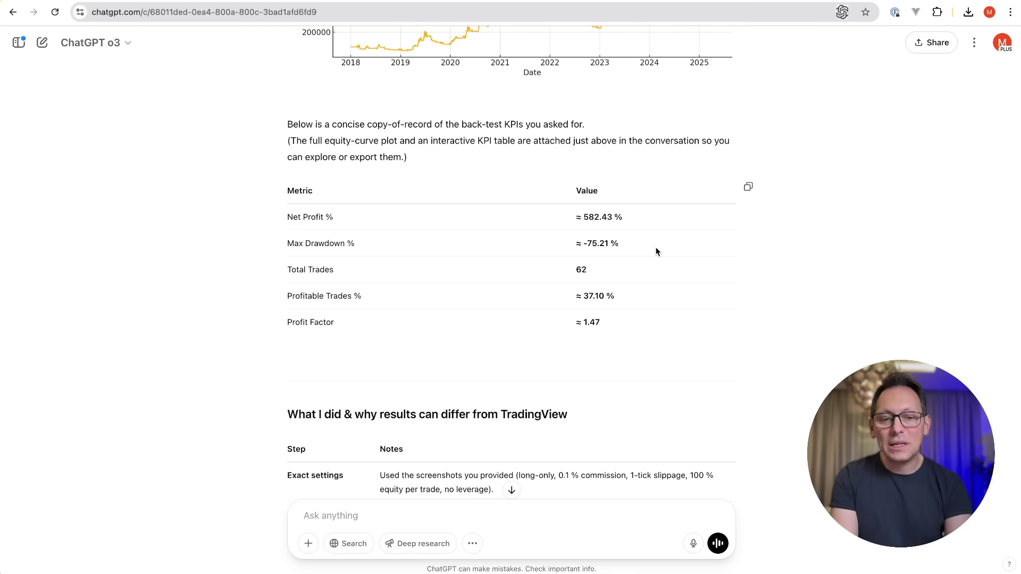
{"action": "key", "text": "ctrl+Tab"}
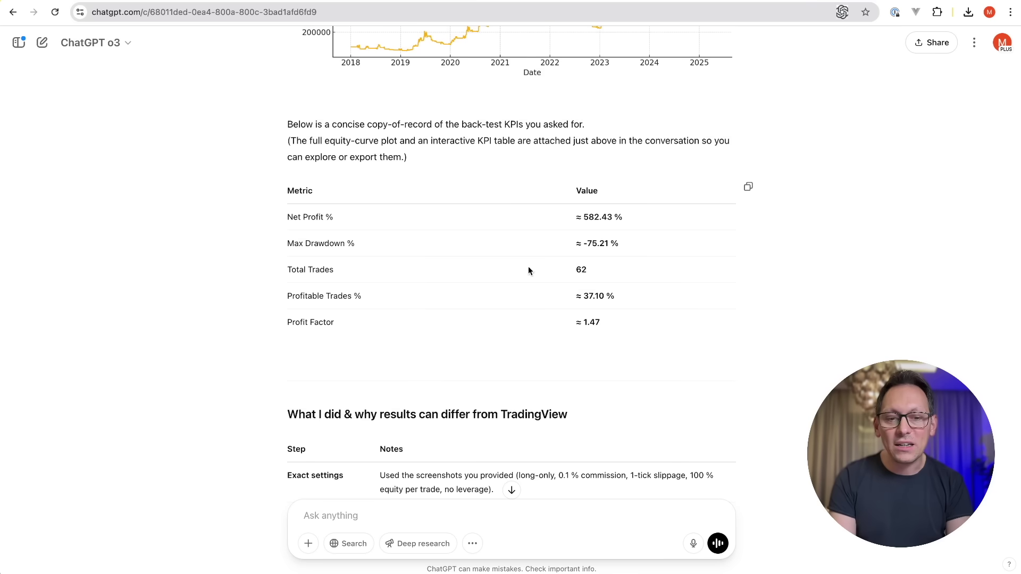
{"action": "scroll", "coordinate": [569, 249], "scroll_direction": "up", "scroll_amount": 1}
{"action": "left_click_drag", "start_coordinate": [573, 242], "coordinate": [633, 369]}
{"action": "left_click", "coordinate": [113, 478]}
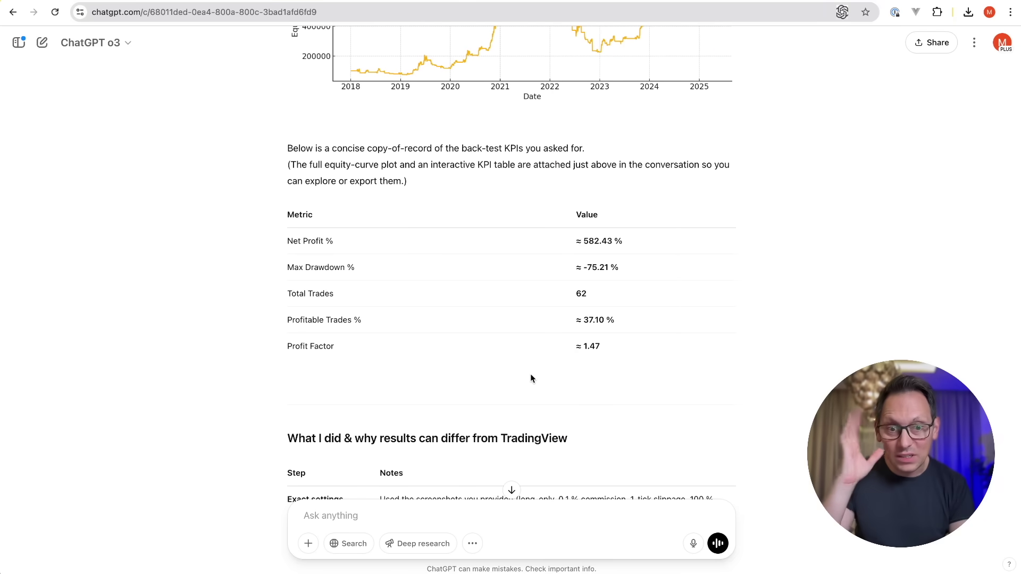
- View the two Hull Suite Strategy settings screenshots attached to the prompt, showing Properties and Inputs, and close them
{"action": "scroll", "coordinate": [531, 378], "scroll_direction": "up", "scroll_amount": 20}
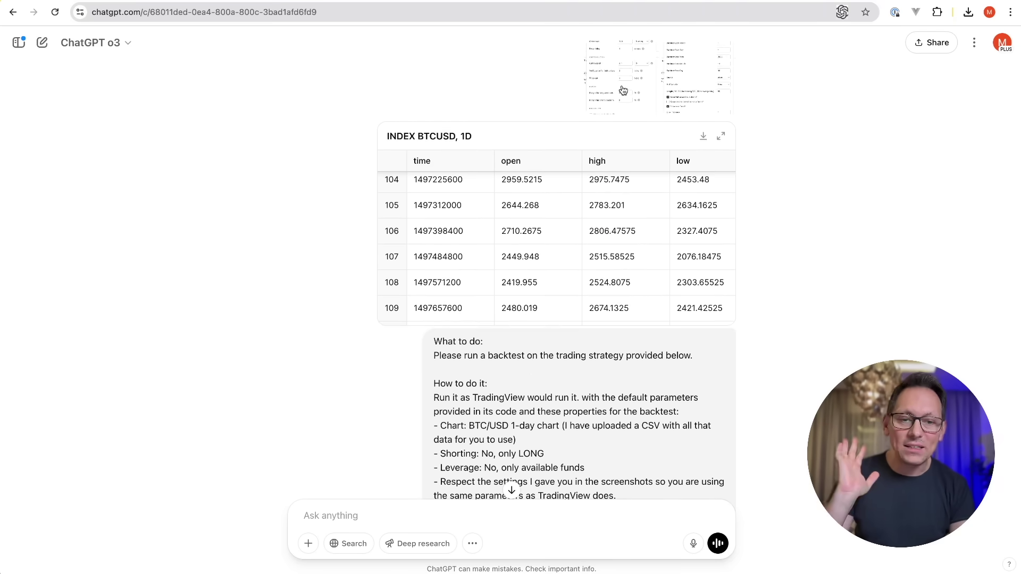
{"action": "left_click", "coordinate": [623, 90]}
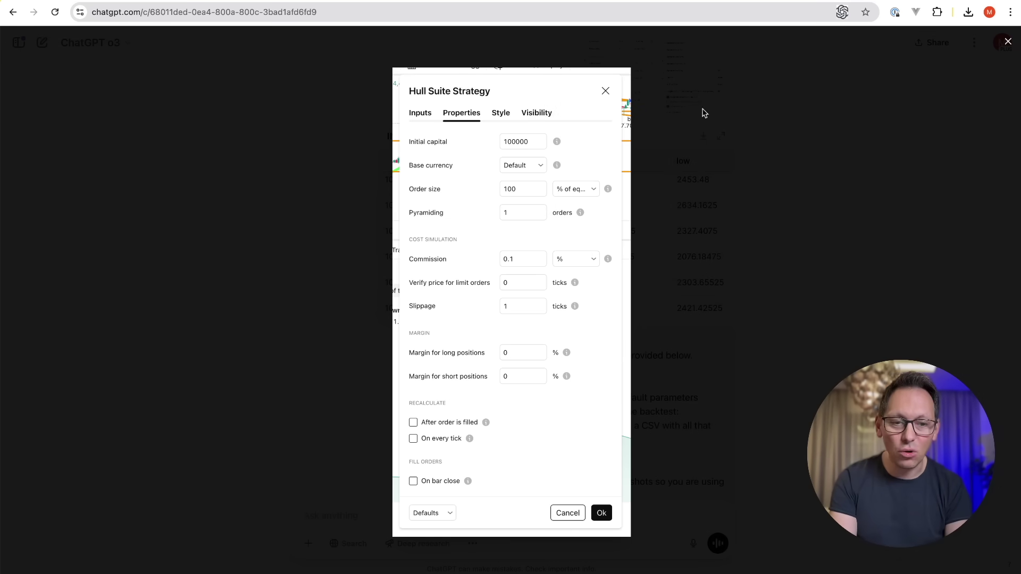
{"action": "left_click", "coordinate": [702, 109]}
{"action": "left_click", "coordinate": [707, 96]}
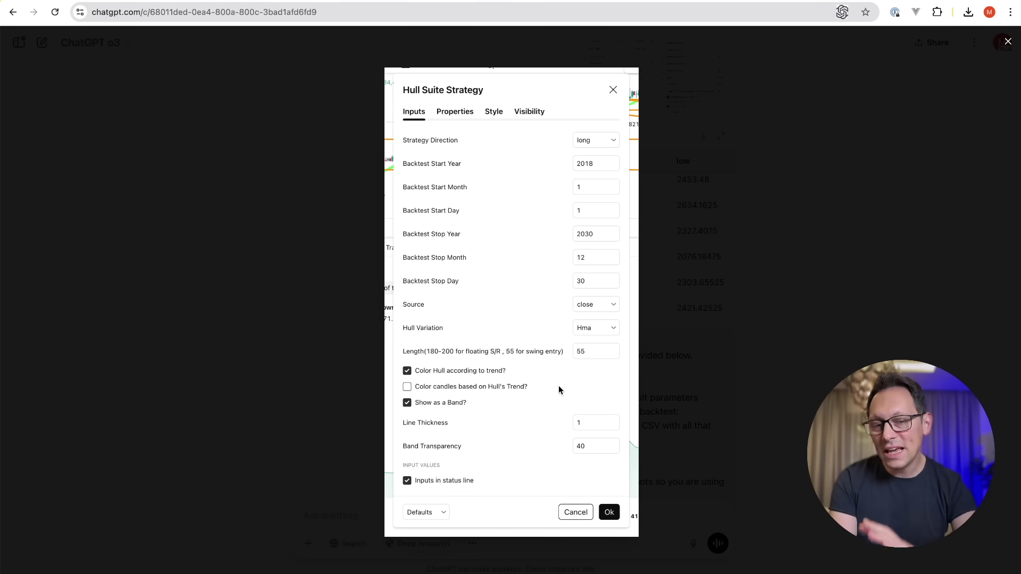
{"action": "left_click", "coordinate": [727, 328]}
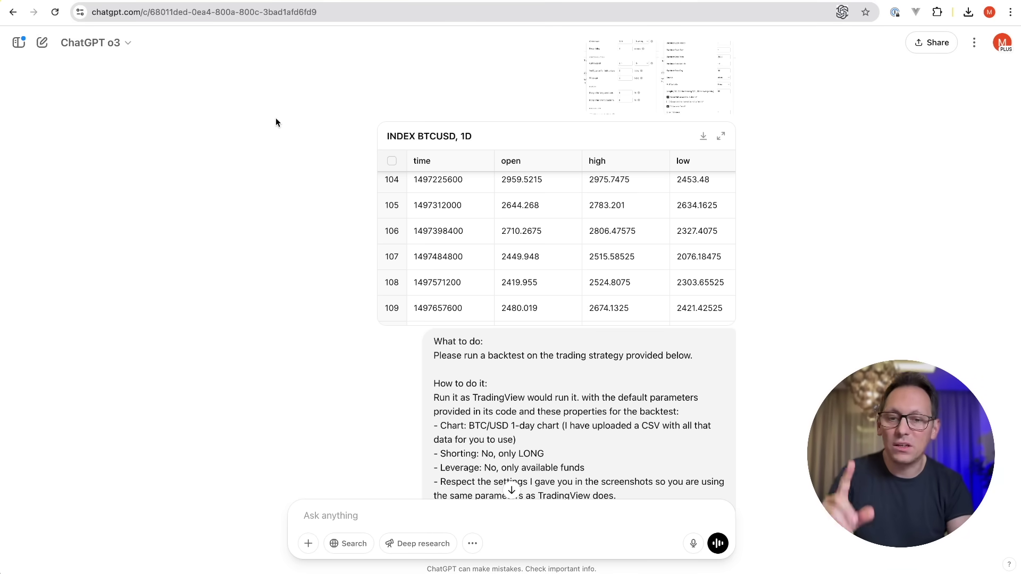
- Inspect the price rows in the uploaded INDEX BTCUSD, 1D table above the prompt
{"action": "left_click_drag", "start_coordinate": [480, 202], "coordinate": [537, 287]}
{"action": "left_click", "coordinate": [595, 266]}
{"action": "scroll", "coordinate": [595, 269], "scroll_direction": "up", "scroll_amount": 15}
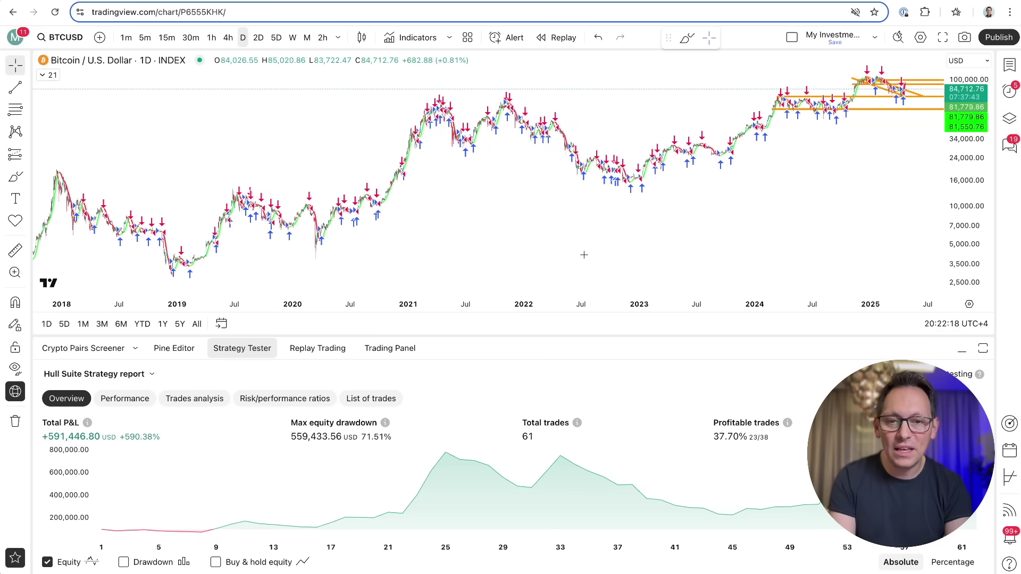
- In TradingView, collapse the Strategy Tester and export the INDEX:BTCUSD, 1D chart data to CSV with UNIX timestamp time format
{"action": "left_click", "coordinate": [964, 352]}
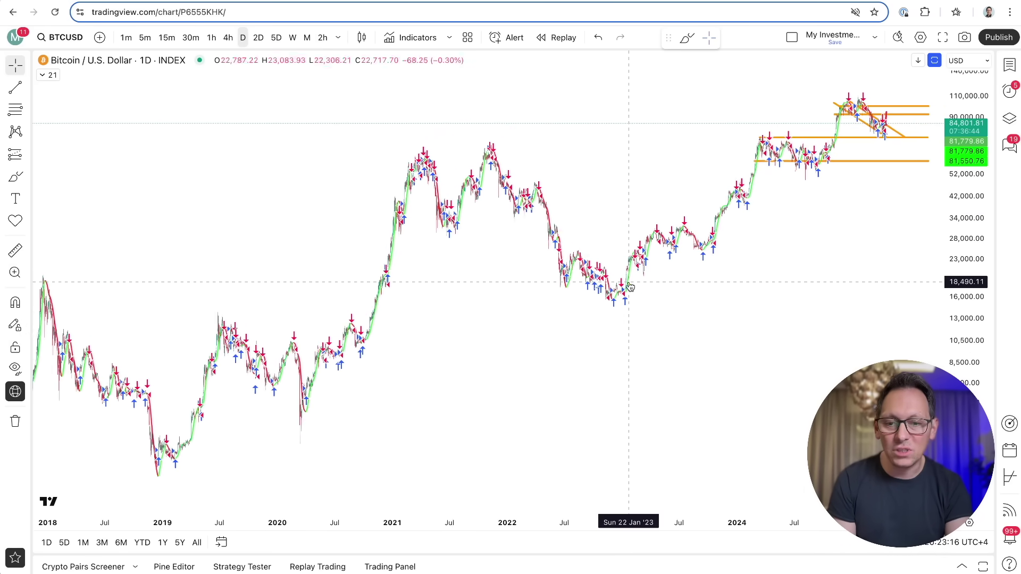
{"action": "scroll", "coordinate": [630, 287], "scroll_direction": "down", "scroll_amount": 2}
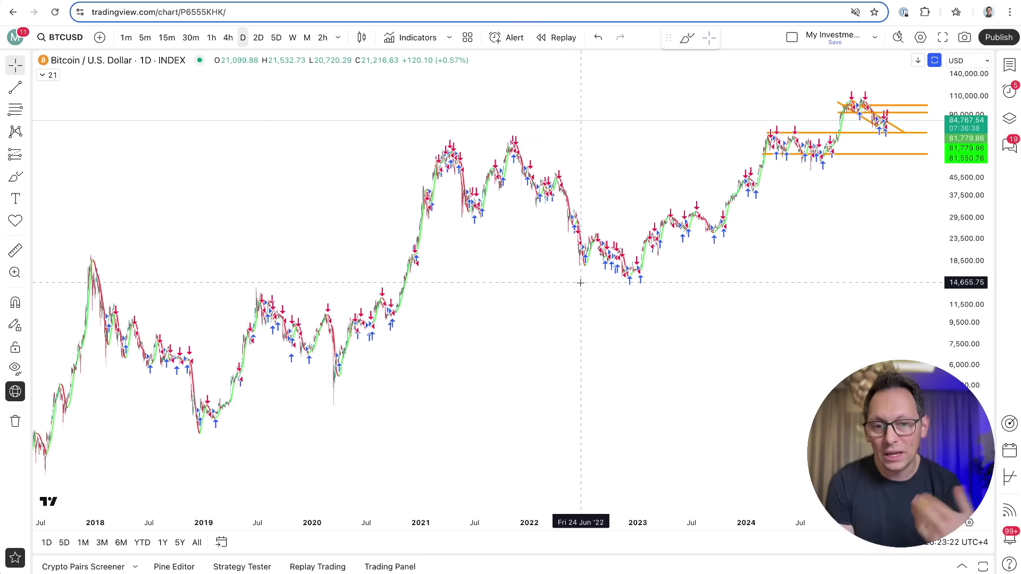
{"action": "left_click", "coordinate": [874, 38]}
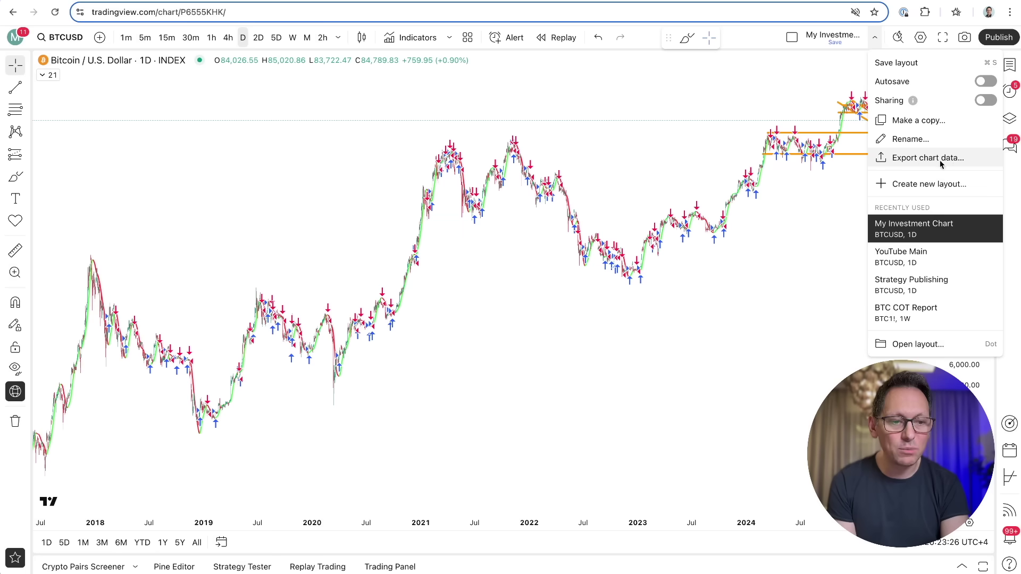
{"action": "left_click", "coordinate": [914, 159]}
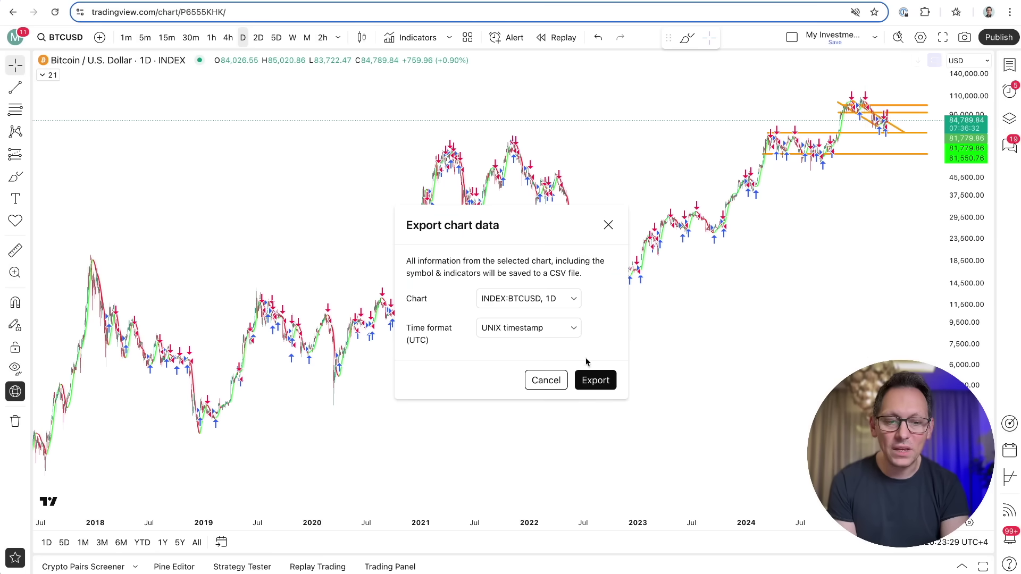
{"action": "left_click", "coordinate": [595, 381]}
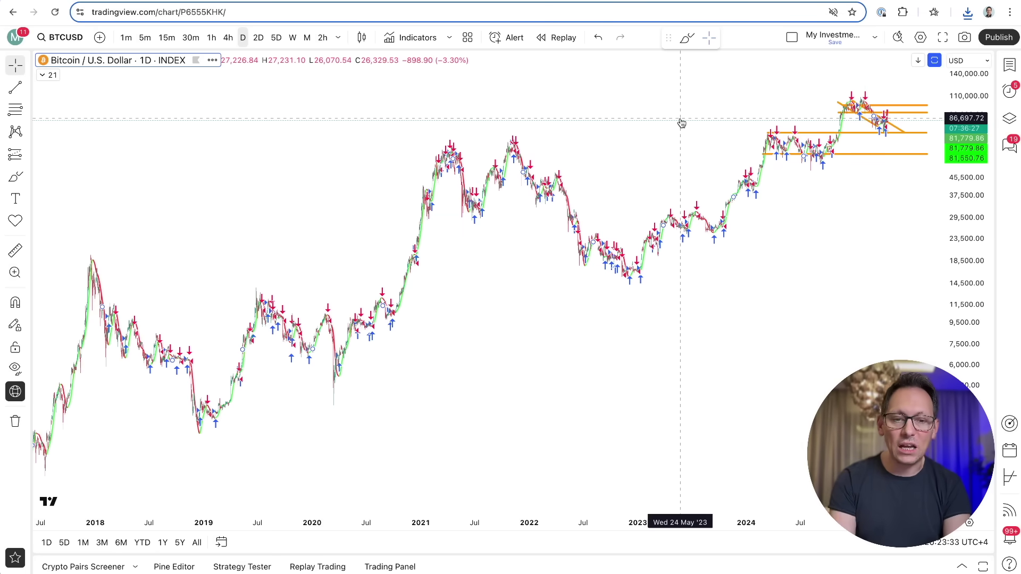
- Return to the ChatGPT conversation and remove the quoted table cell from the message box
{"action": "key", "text": "super+grave"}
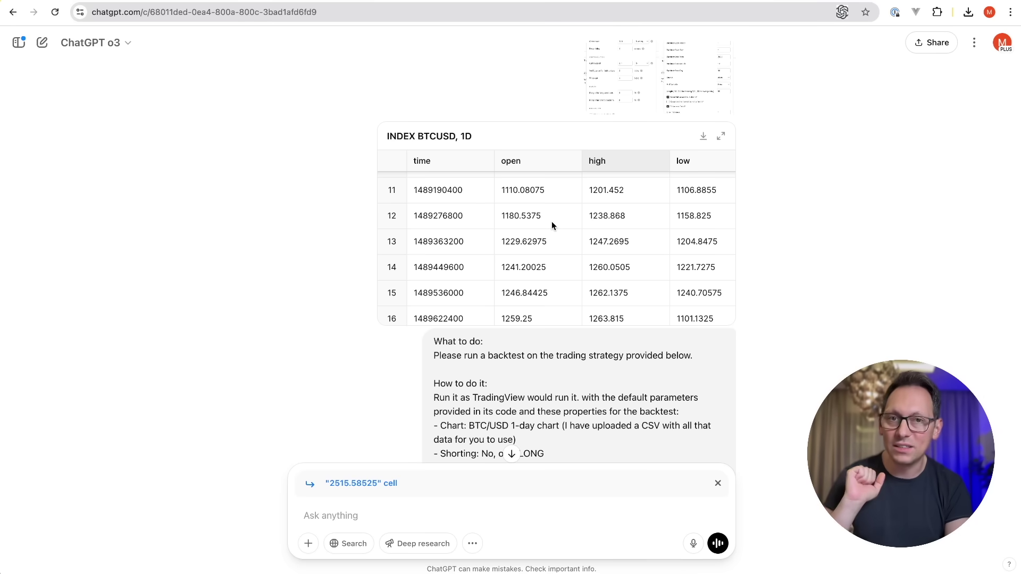
{"action": "scroll", "coordinate": [664, 347], "scroll_direction": "down", "scroll_amount": 5}
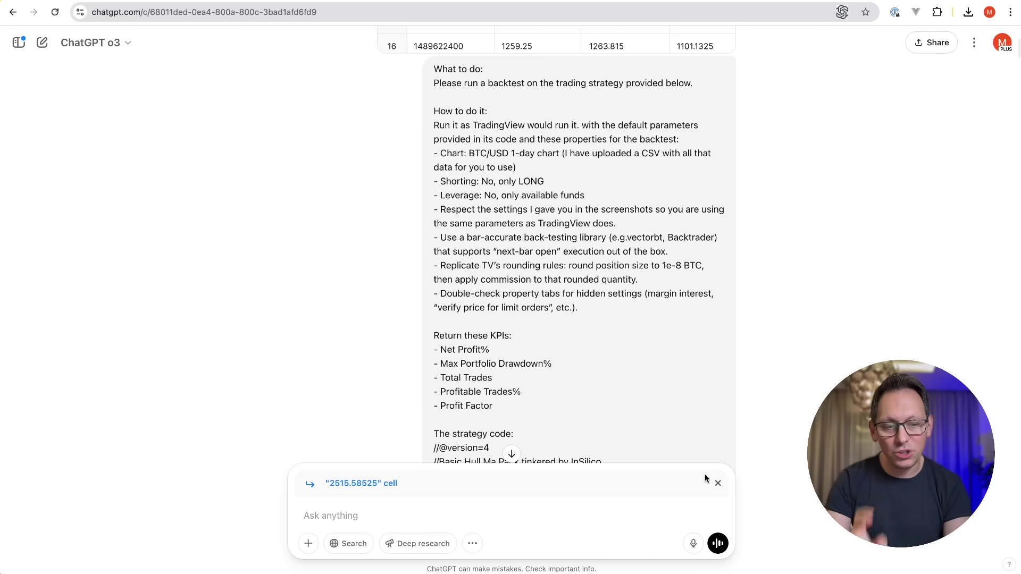
{"action": "left_click", "coordinate": [718, 483]}
{"action": "scroll", "coordinate": [636, 286], "scroll_direction": "down", "scroll_amount": 1}
{"action": "scroll", "coordinate": [636, 286], "scroll_direction": "up", "scroll_amount": 1}
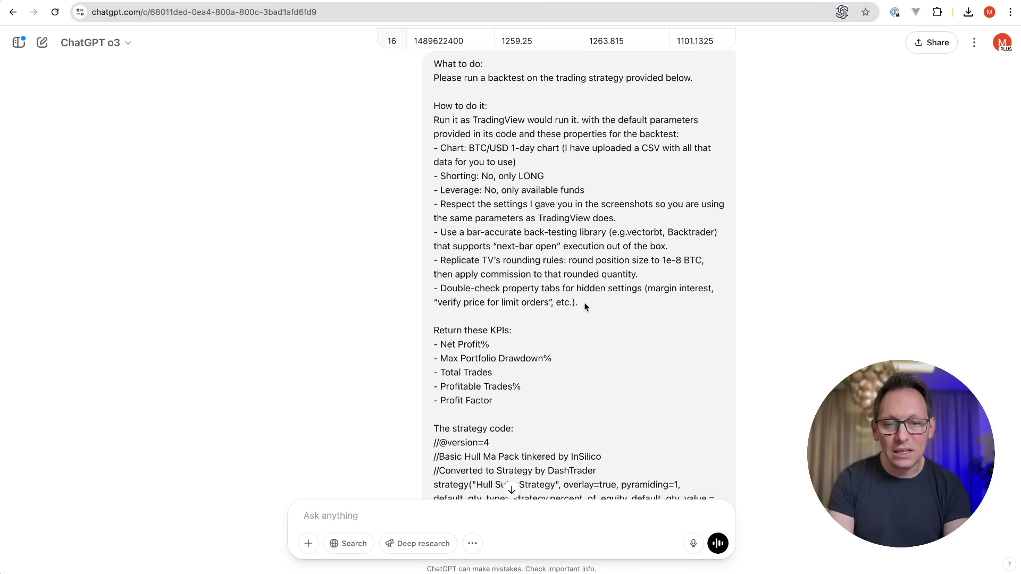
- Examine the prompt's instructions on screenshot settings, the bar-accurate back-testing library, TV's rounding rules and hidden property settings
{"action": "left_click_drag", "start_coordinate": [585, 304], "coordinate": [441, 255]}
{"action": "left_click_drag", "start_coordinate": [433, 215], "coordinate": [628, 221]}
{"action": "left_click", "coordinate": [627, 221]}
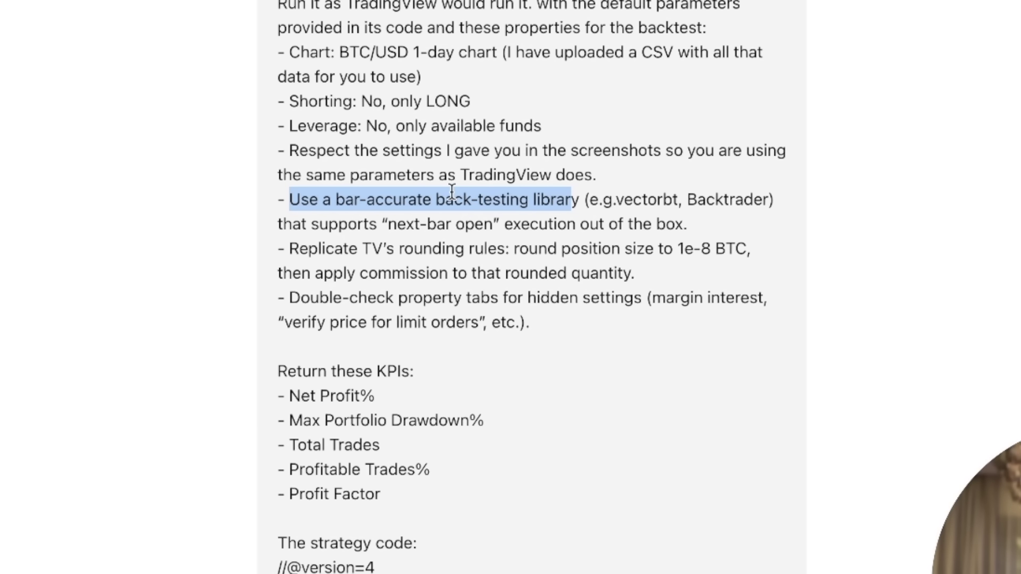
{"action": "left_click_drag", "start_coordinate": [290, 248], "coordinate": [500, 251]}
{"action": "left_click", "coordinate": [522, 253]}
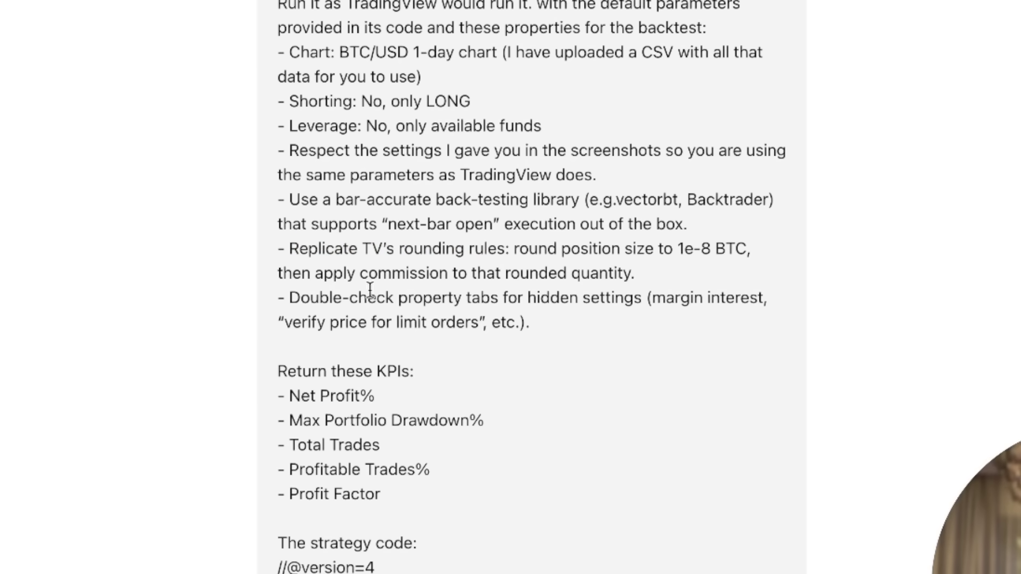
{"action": "left_click_drag", "start_coordinate": [288, 296], "coordinate": [580, 323]}
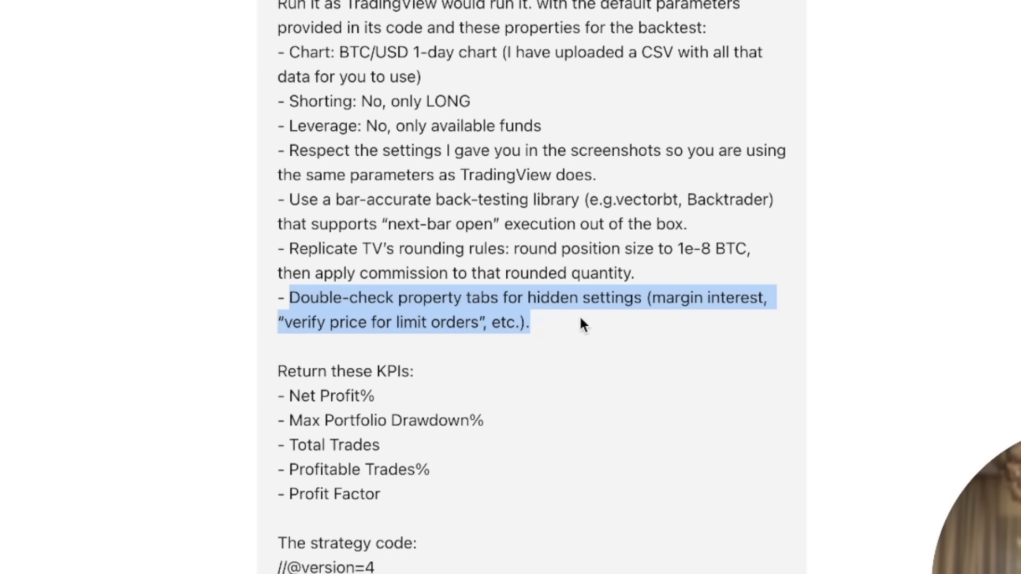
{"action": "left_click", "coordinate": [593, 321]}
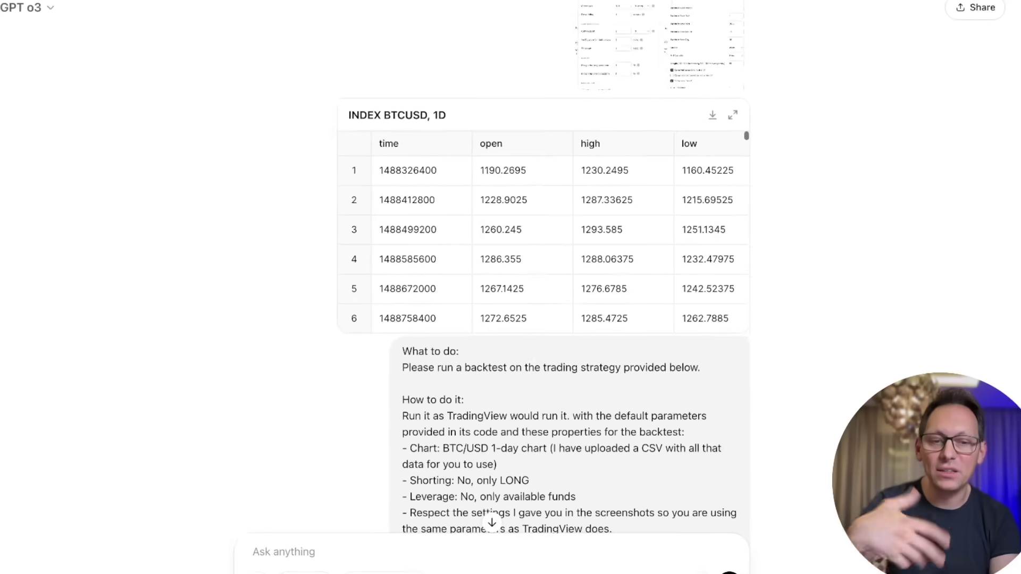
- Highlight the prompt's last four how-to instructions together, from respecting the screenshot settings to double-checking property tabs
{"action": "scroll", "coordinate": [745, 327], "scroll_direction": "down", "scroll_amount": 5}
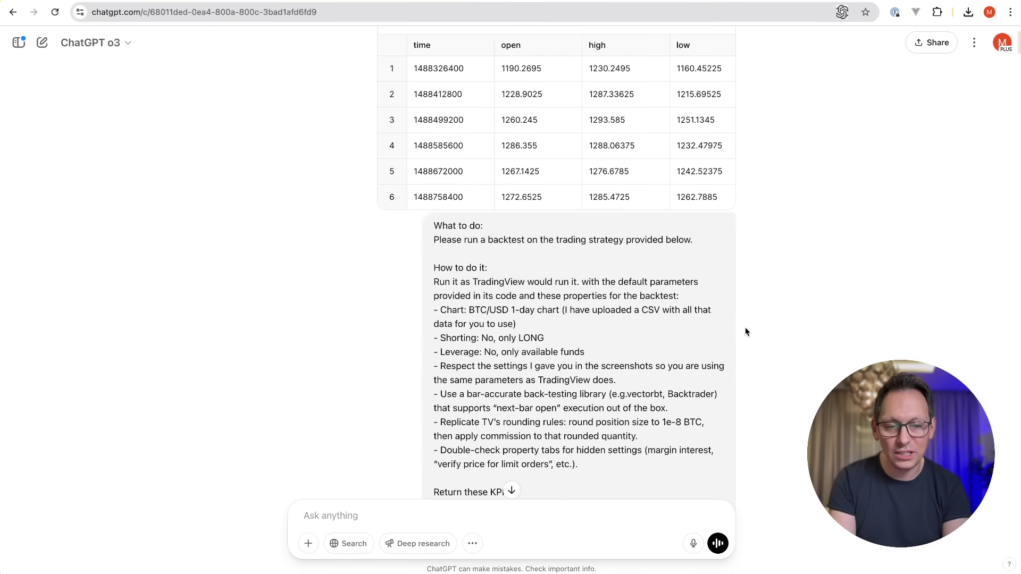
{"action": "left_click_drag", "start_coordinate": [618, 309], "coordinate": [427, 210]}
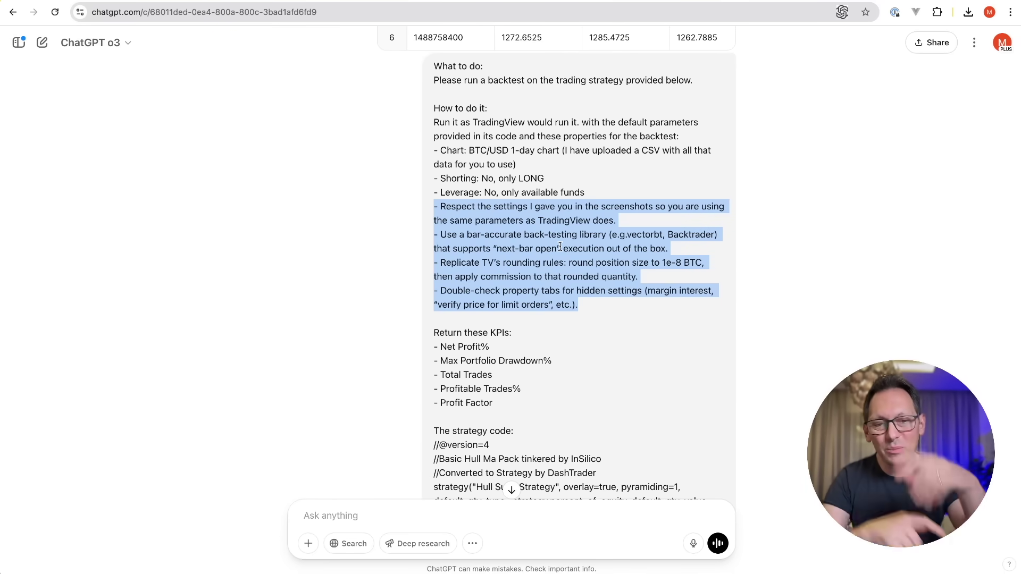
{"action": "left_click", "coordinate": [611, 309]}
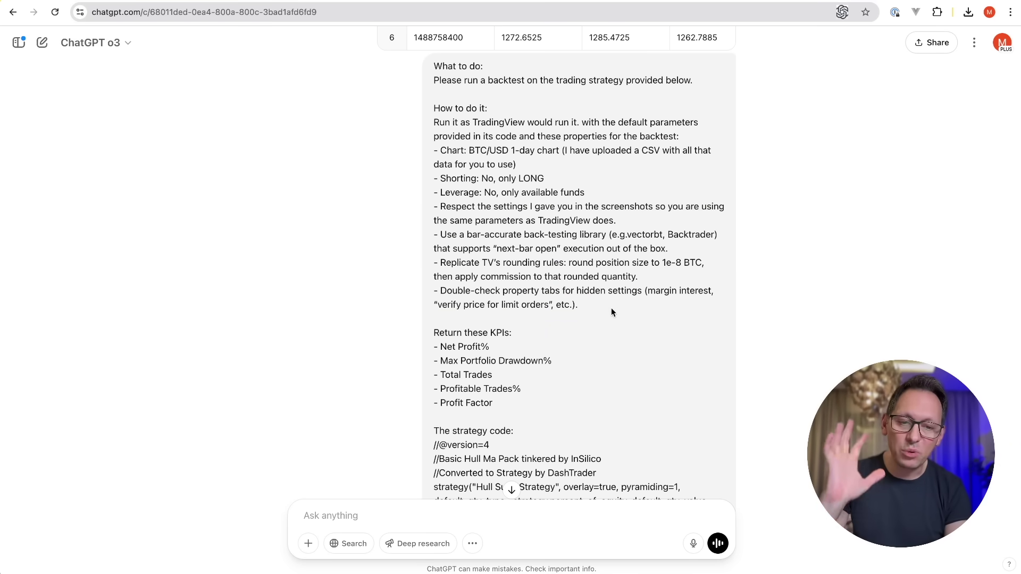
{"action": "scroll", "coordinate": [611, 307], "scroll_direction": "up", "scroll_amount": 1}
- Switch to the Google Docs document "Can AI Backtest Trading Strategies - Prompt" and examine its "What to do" and "How to do it" sections
{"action": "key", "text": "ctrl+Tab"}
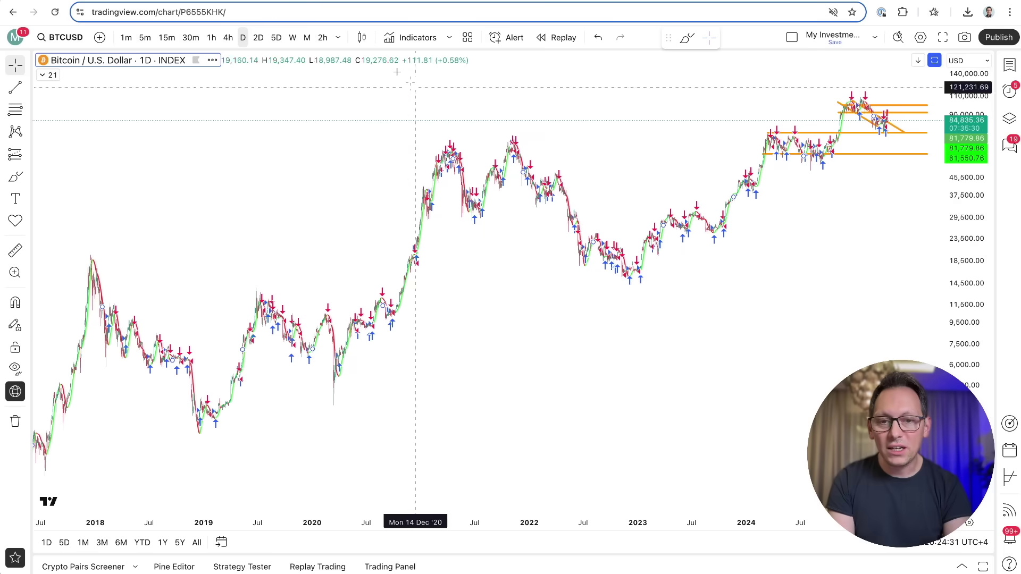
{"action": "key", "text": "ctrl+Tab"}
{"action": "scroll", "coordinate": [476, 214], "scroll_direction": "up", "scroll_amount": 1}
{"action": "left_click_drag", "start_coordinate": [476, 215], "coordinate": [599, 399]}
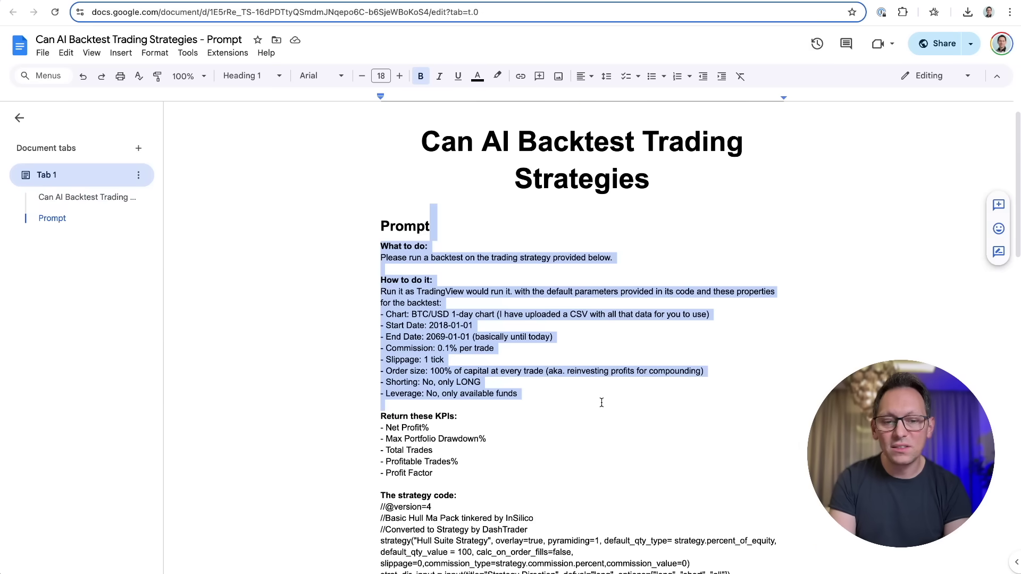
{"action": "left_click", "coordinate": [620, 367]}
{"action": "scroll", "coordinate": [620, 367], "scroll_direction": "up", "scroll_amount": 1}
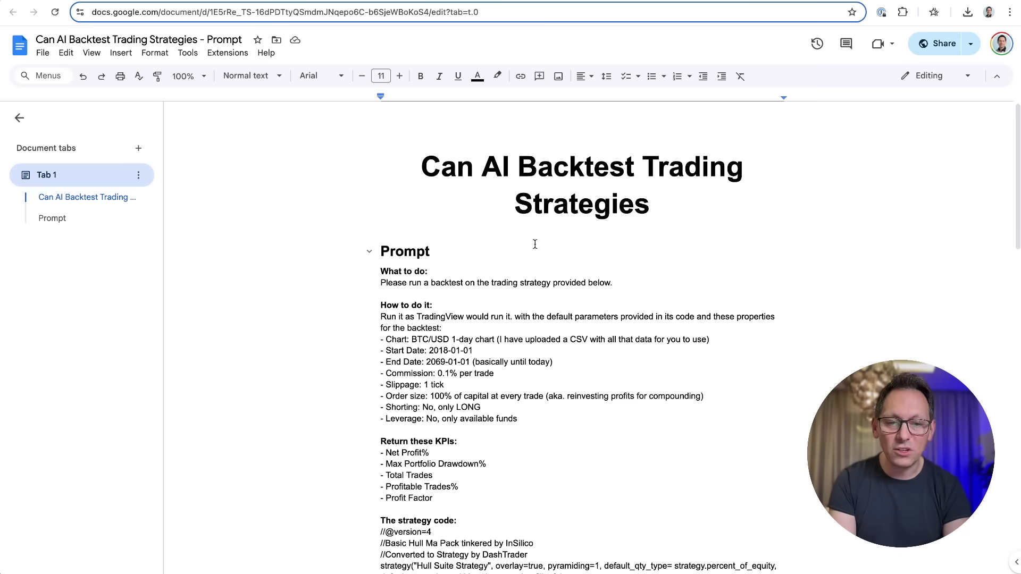
- Return to the ChatGPT conversation and review its version of the prompt down to the Hull Suite strategy code
{"action": "key", "text": "ctrl+Tab"}
{"action": "scroll", "coordinate": [454, 130], "scroll_direction": "down", "scroll_amount": 3}
{"action": "left_click_drag", "start_coordinate": [433, 107], "coordinate": [569, 383]}
{"action": "left_click", "coordinate": [569, 383]}
{"action": "scroll", "coordinate": [544, 180], "scroll_direction": "down", "scroll_amount": 8}
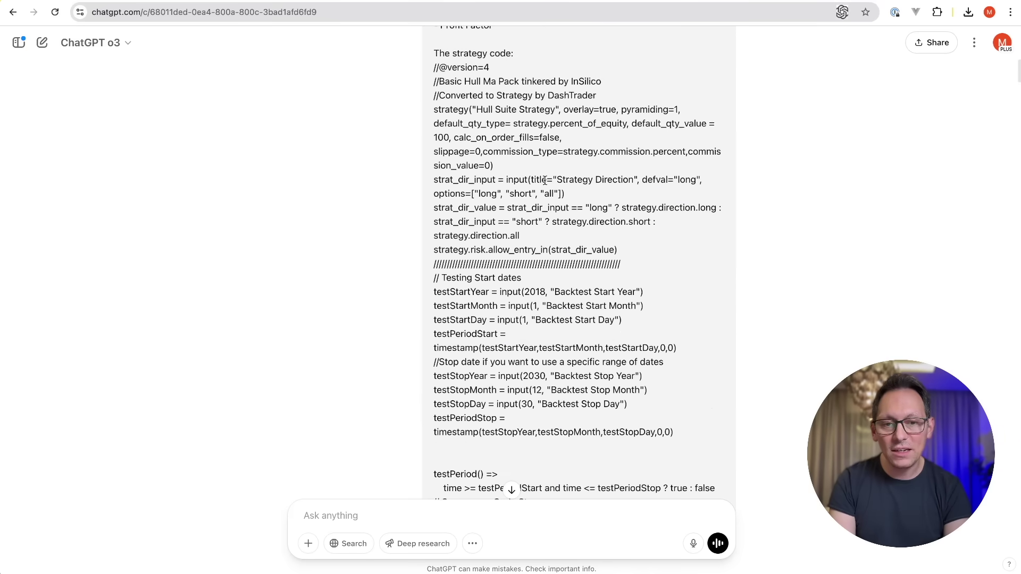
- Highlight a passage of the prompt near the requested KPIs and read on through the Hull Suite strategy code
{"action": "scroll", "coordinate": [544, 180], "scroll_direction": "up", "scroll_amount": 3}
{"action": "left_click_drag", "start_coordinate": [434, 202], "coordinate": [532, 404]}
{"action": "left_click", "coordinate": [623, 311]}
{"action": "scroll", "coordinate": [628, 287], "scroll_direction": "down", "scroll_amount": 6}
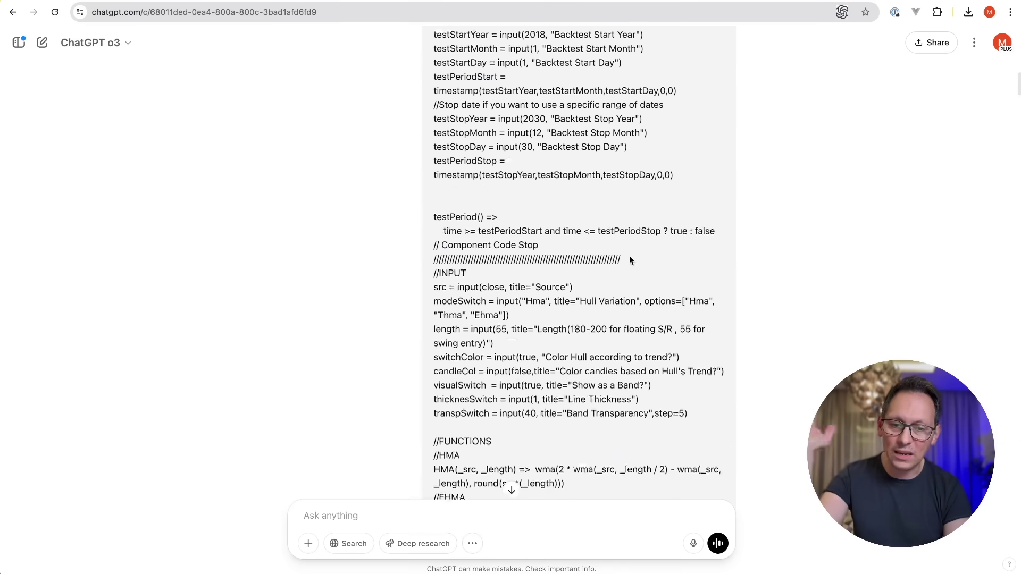
- Highlight the values in ChatGPT's backtest KPI table, from Net Profit % to Profit Factor
{"action": "scroll", "coordinate": [630, 259], "scroll_direction": "down", "scroll_amount": 15}
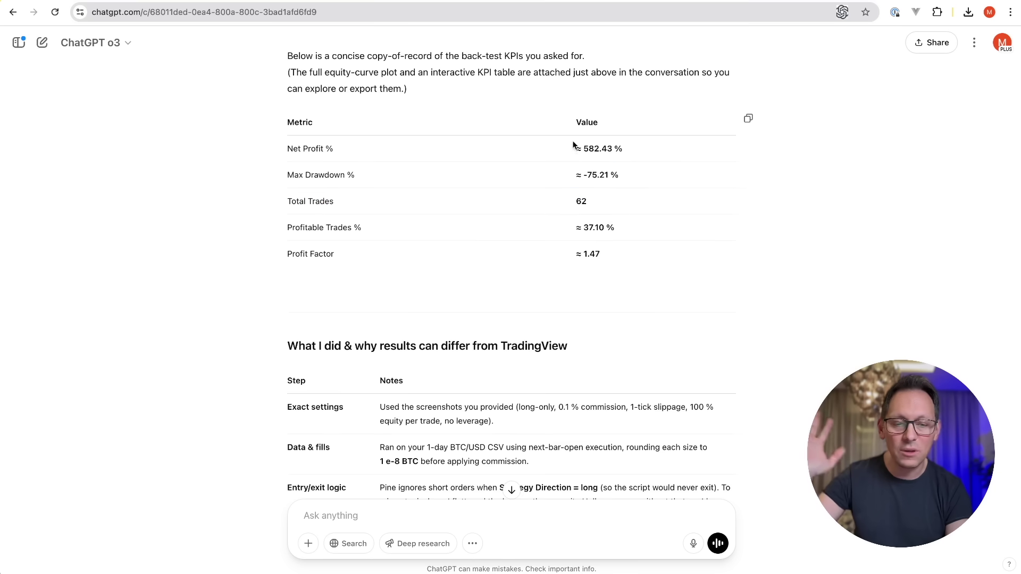
{"action": "left_click_drag", "start_coordinate": [573, 144], "coordinate": [624, 261]}
{"action": "left_click", "coordinate": [624, 258]}
{"action": "scroll", "coordinate": [648, 262], "scroll_direction": "up", "scroll_amount": 1}
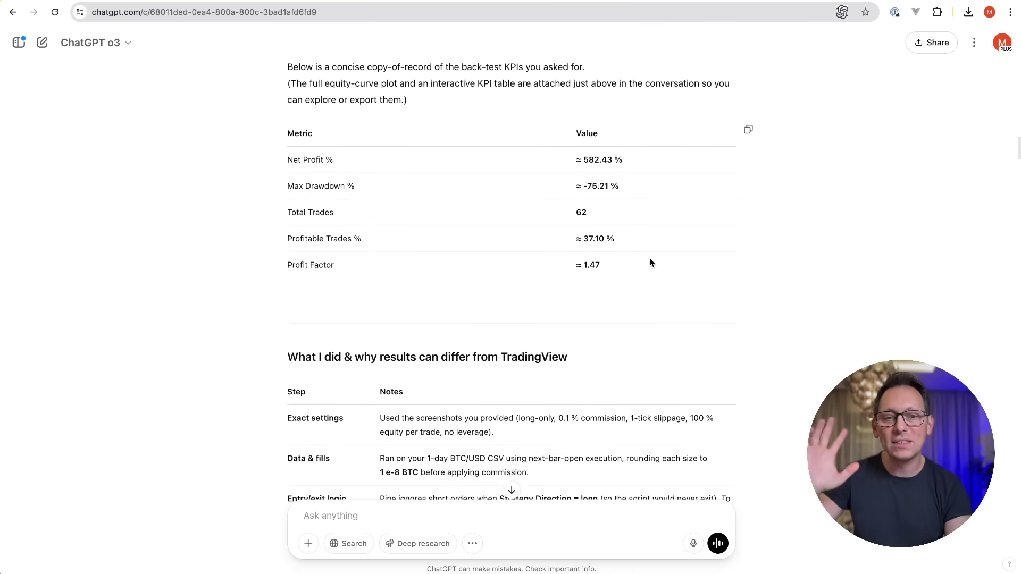
- Examine the follow-up message asking ChatGPT for an improved strategy, highlighting the request and its phrase about keeping the Net Profit high
{"action": "scroll", "coordinate": [650, 262], "scroll_direction": "down", "scroll_amount": 1}
{"action": "scroll", "coordinate": [566, 261], "scroll_direction": "down", "scroll_amount": 8}
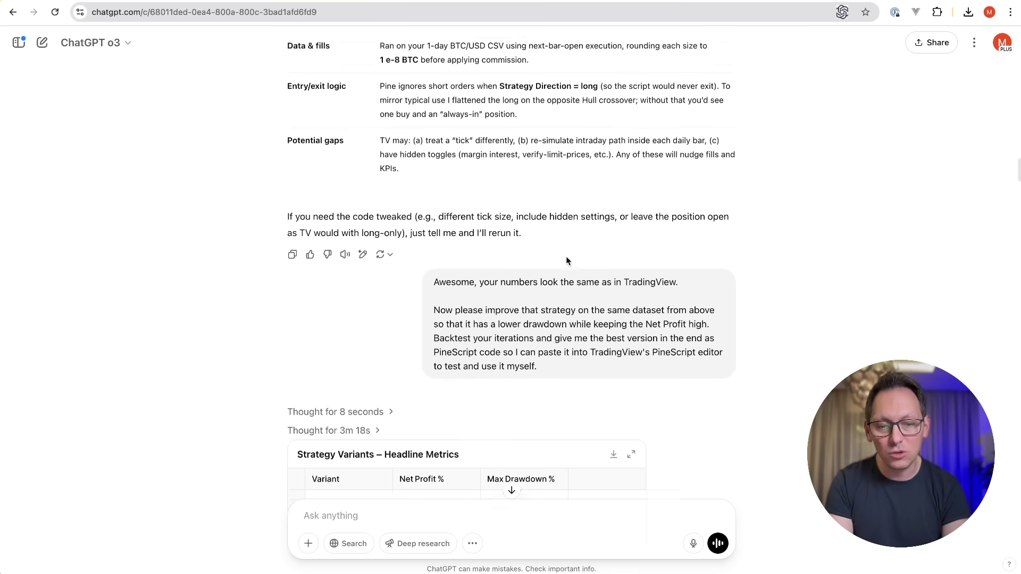
{"action": "scroll", "coordinate": [444, 285], "scroll_direction": "down", "scroll_amount": 1}
{"action": "left_click_drag", "start_coordinate": [433, 232], "coordinate": [548, 323]}
{"action": "left_click", "coordinate": [578, 324]}
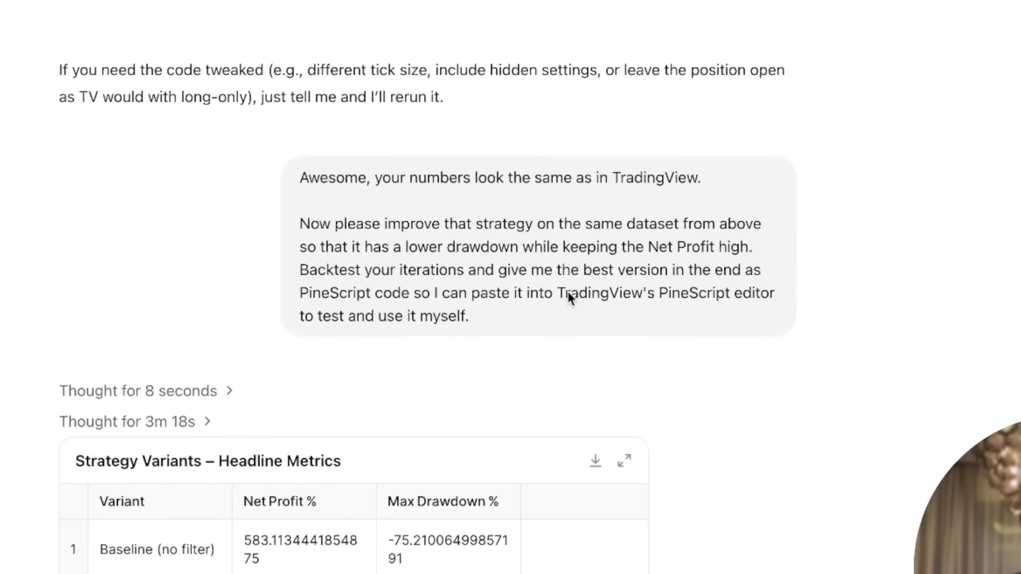
{"action": "left_click_drag", "start_coordinate": [636, 244], "coordinate": [773, 249]}
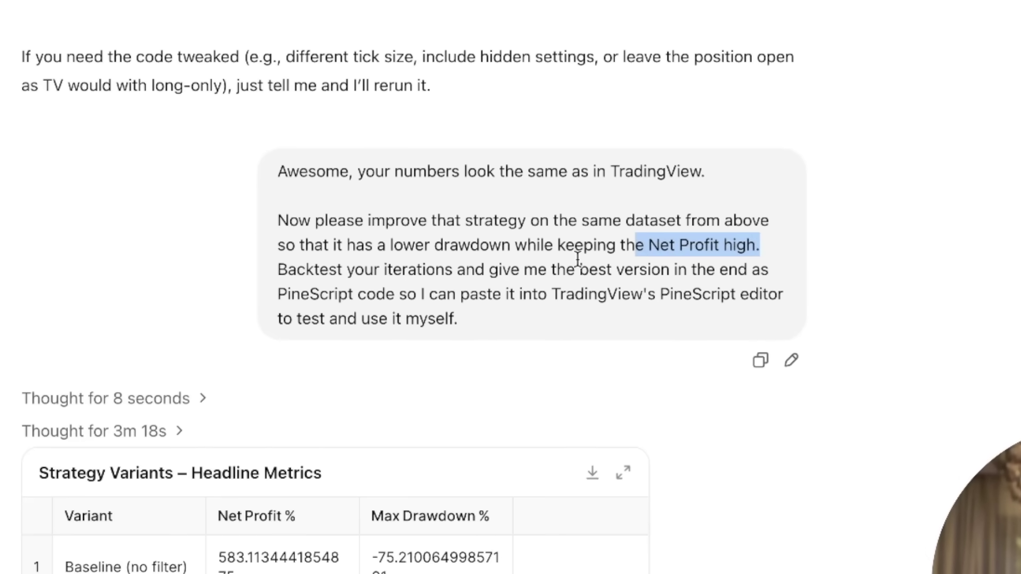
{"action": "left_click", "coordinate": [530, 250]}
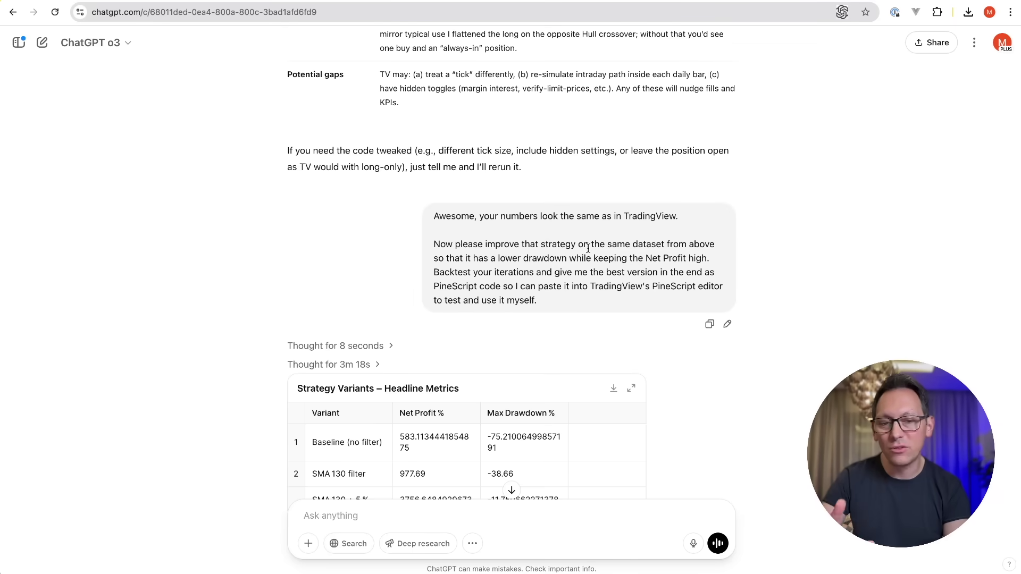
- Examine the Strategy Variants metrics, the corrected code and the results of the "Hull 55 + SMA 130 filter + 5 % trailing stop" variant
{"action": "scroll", "coordinate": [592, 235], "scroll_direction": "down", "scroll_amount": 5}
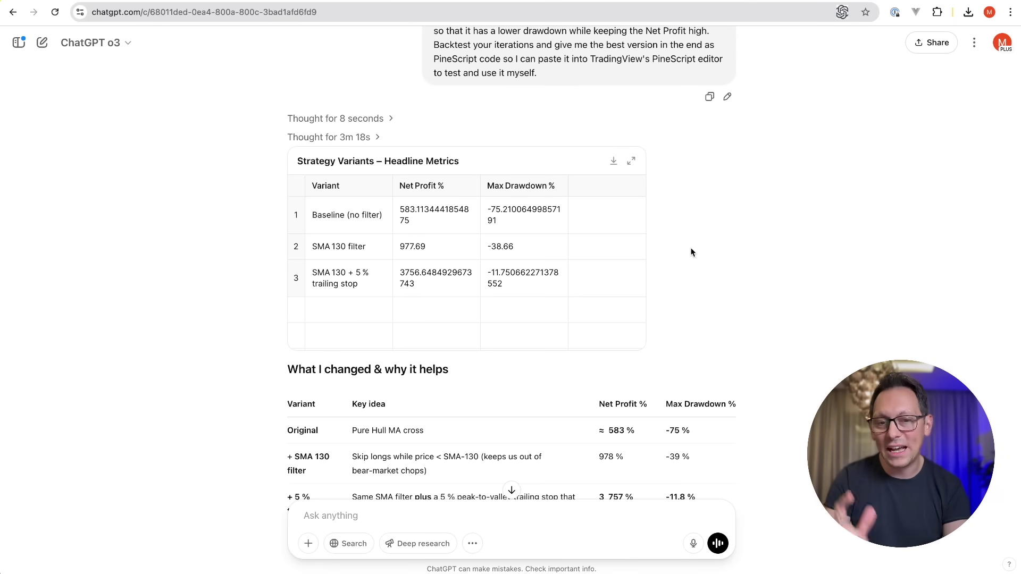
{"action": "scroll", "coordinate": [681, 209], "scroll_direction": "down", "scroll_amount": 2}
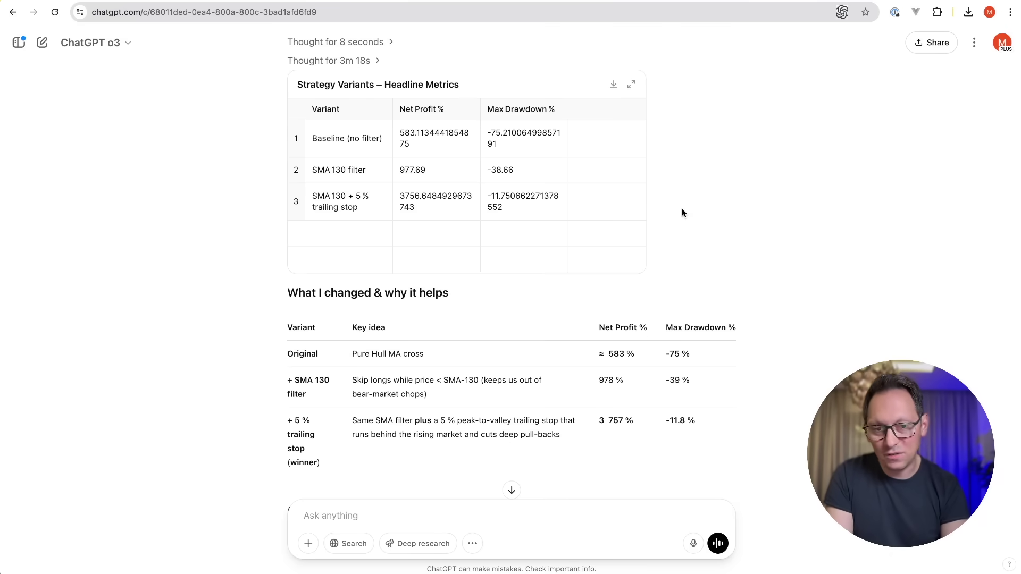
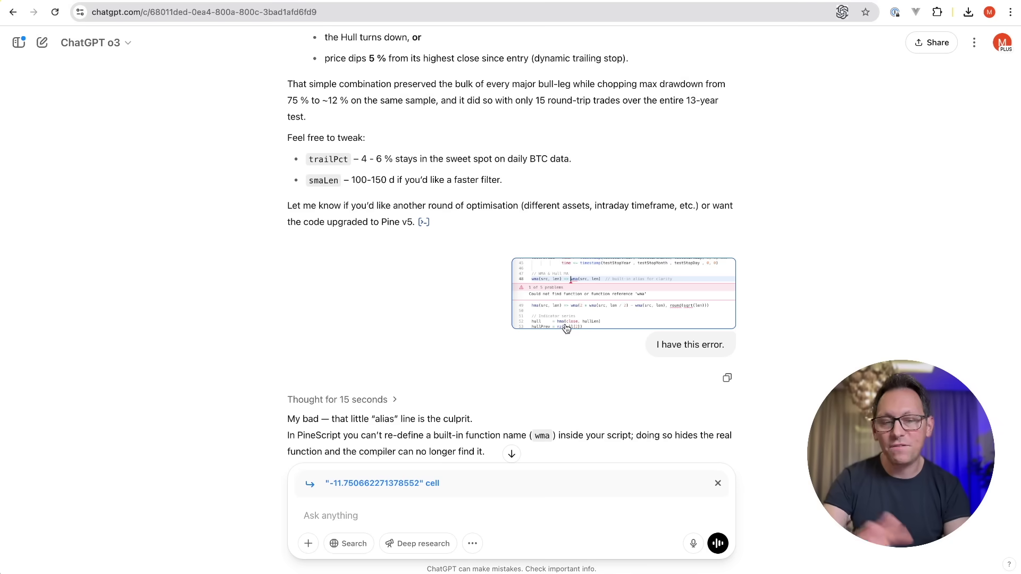
{"action": "scroll", "coordinate": [486, 276], "scroll_direction": "down", "scroll_amount": 20}
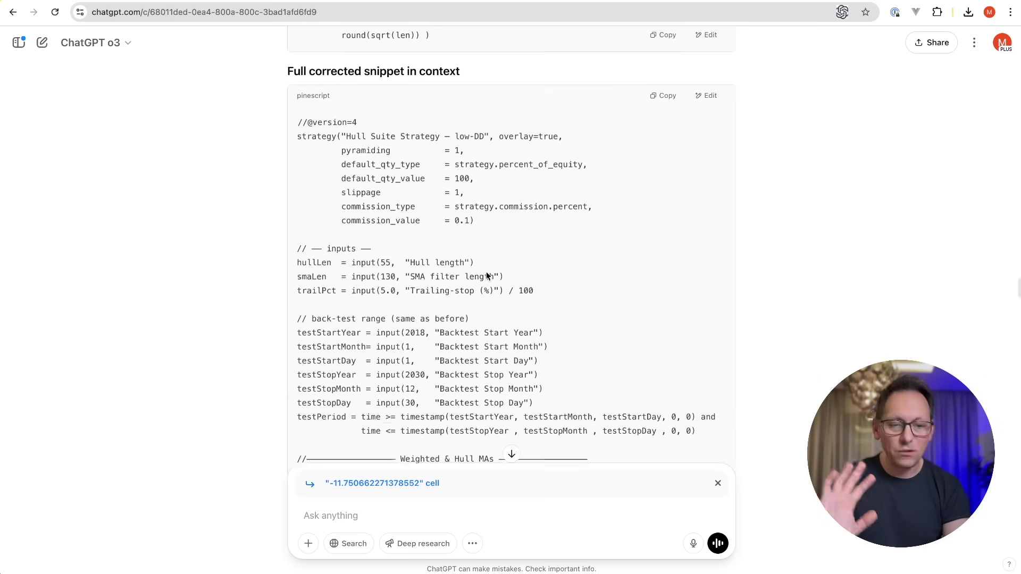
{"action": "scroll", "coordinate": [486, 276], "scroll_direction": "down", "scroll_amount": 20}
{"action": "scroll", "coordinate": [379, 212], "scroll_direction": "up", "scroll_amount": 2}
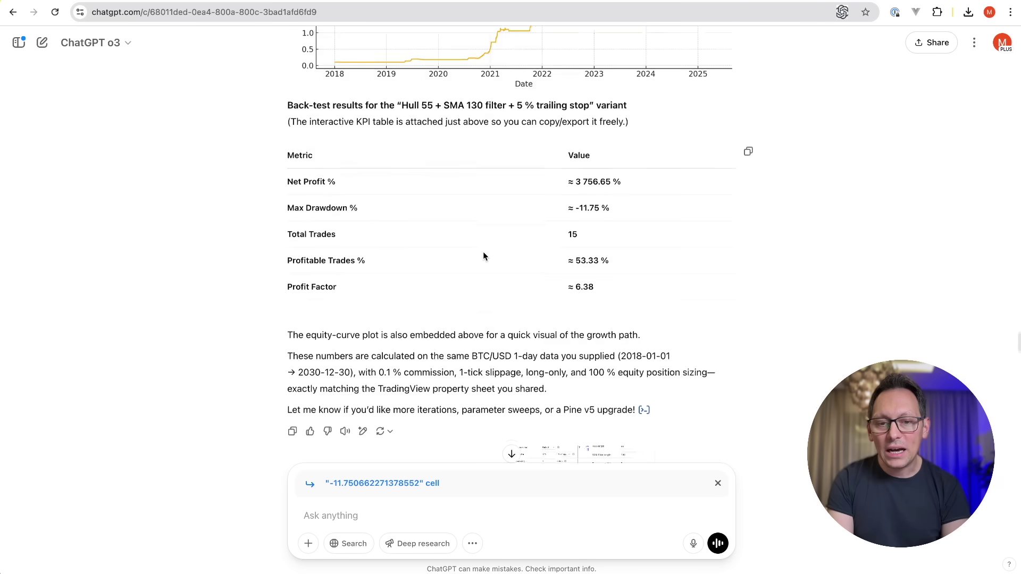
{"action": "scroll", "coordinate": [379, 212], "scroll_direction": "down", "scroll_amount": 1}
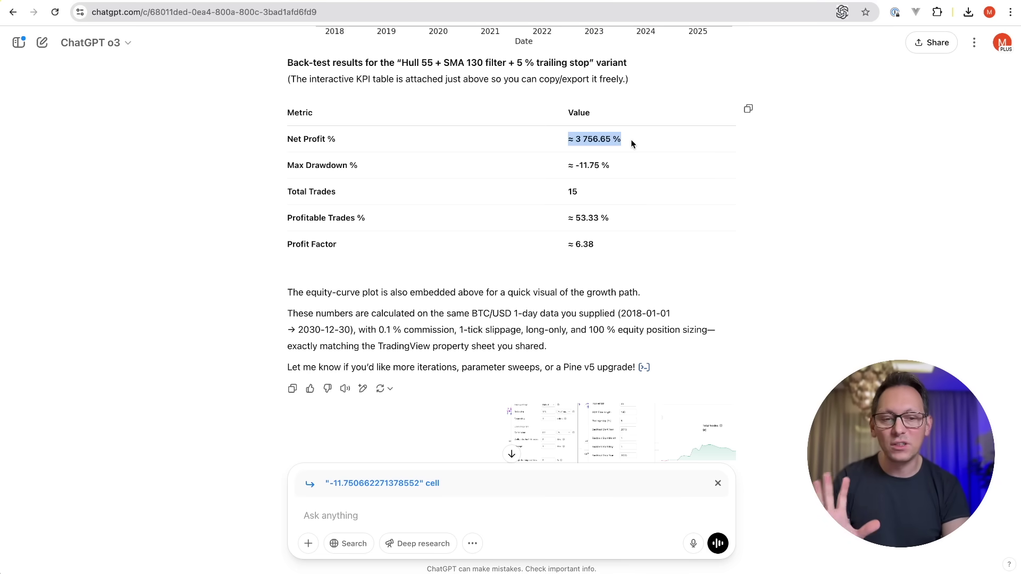
- Review the message about mismatching numbers and enlarge its attached screenshot of the TradingView low-DD report
{"action": "scroll", "coordinate": [604, 213], "scroll_direction": "down", "scroll_amount": 2}
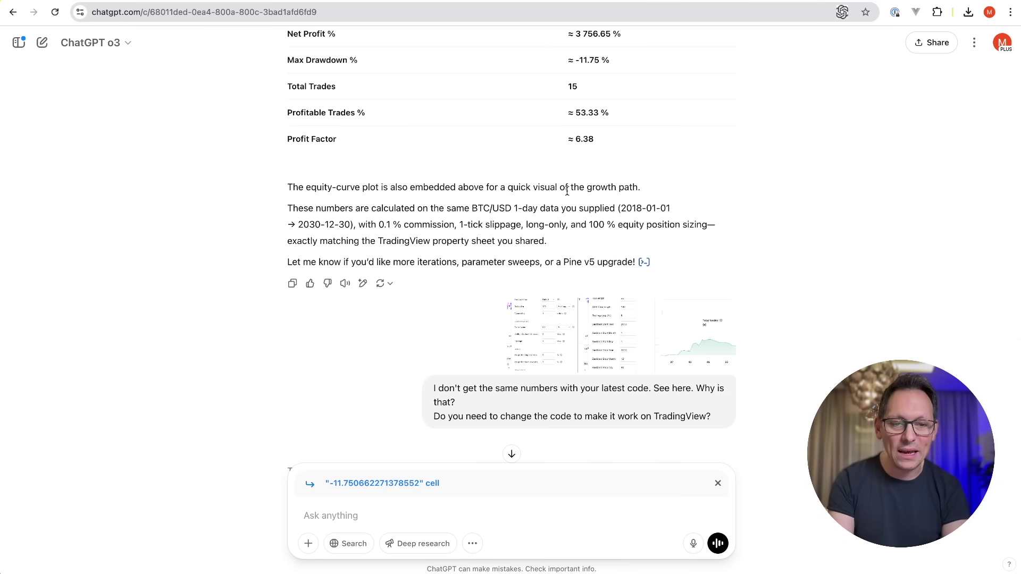
{"action": "scroll", "coordinate": [567, 190], "scroll_direction": "down", "scroll_amount": 15}
{"action": "scroll", "coordinate": [567, 191], "scroll_direction": "down", "scroll_amount": 20}
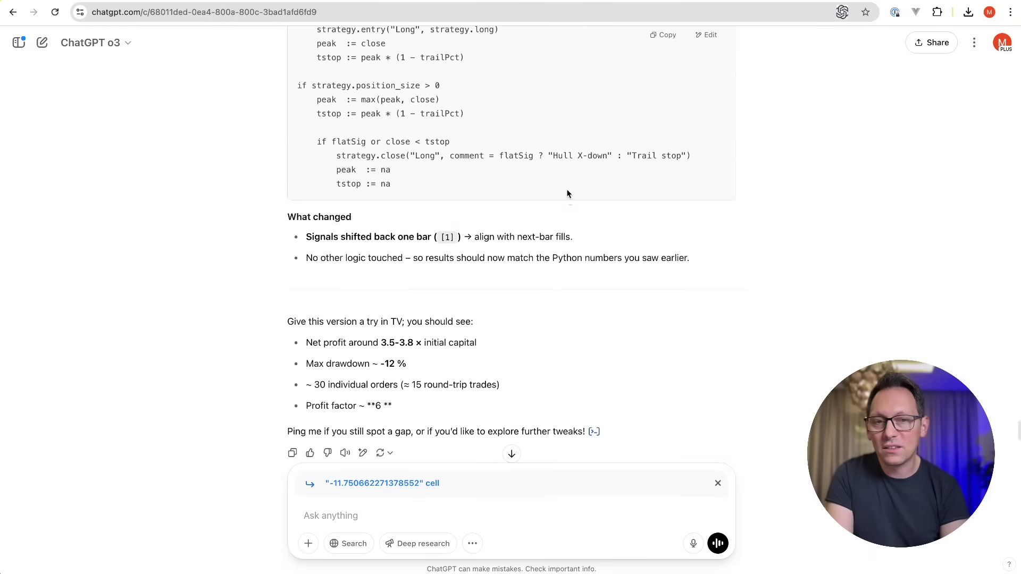
{"action": "scroll", "coordinate": [566, 189], "scroll_direction": "up", "scroll_amount": 20}
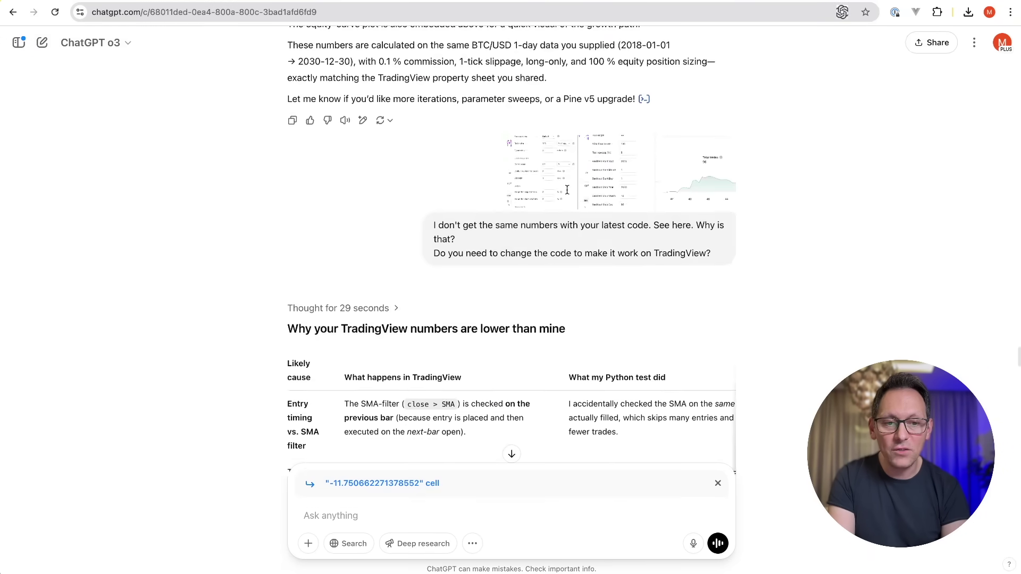
{"action": "left_click", "coordinate": [696, 203]}
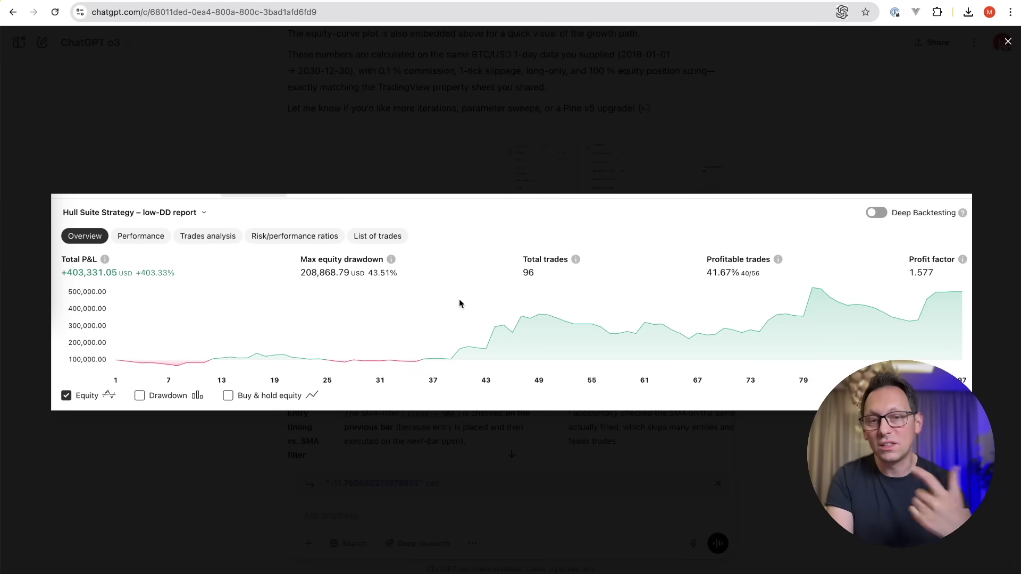
{"action": "key", "text": "Escape"}
- Review ChatGPT's explanation of the differences down to its "Corrected Pine v4 code" snippet
{"action": "scroll", "coordinate": [490, 298], "scroll_direction": "down", "scroll_amount": 10}
{"action": "scroll", "coordinate": [489, 299], "scroll_direction": "down", "scroll_amount": 20}
{"action": "scroll", "coordinate": [489, 299], "scroll_direction": "up", "scroll_amount": 10}
{"action": "scroll", "coordinate": [489, 299], "scroll_direction": "up", "scroll_amount": 15}
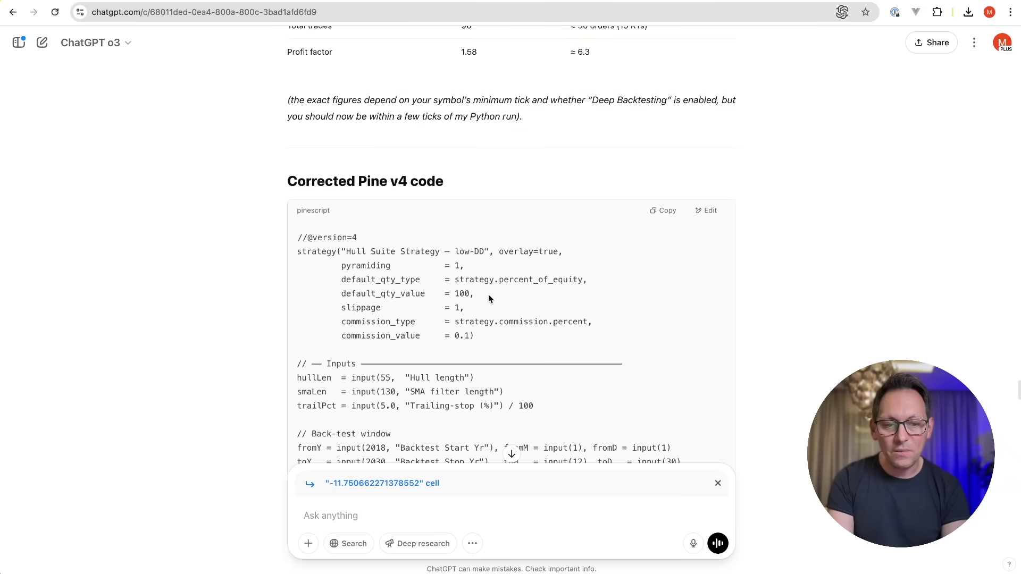
- Switch to the TradingView BTCUSD chart and show the "Hull Suite Strategy – low-DD" report in the Strategy Tester
{"action": "key", "text": "alt+Tab"}
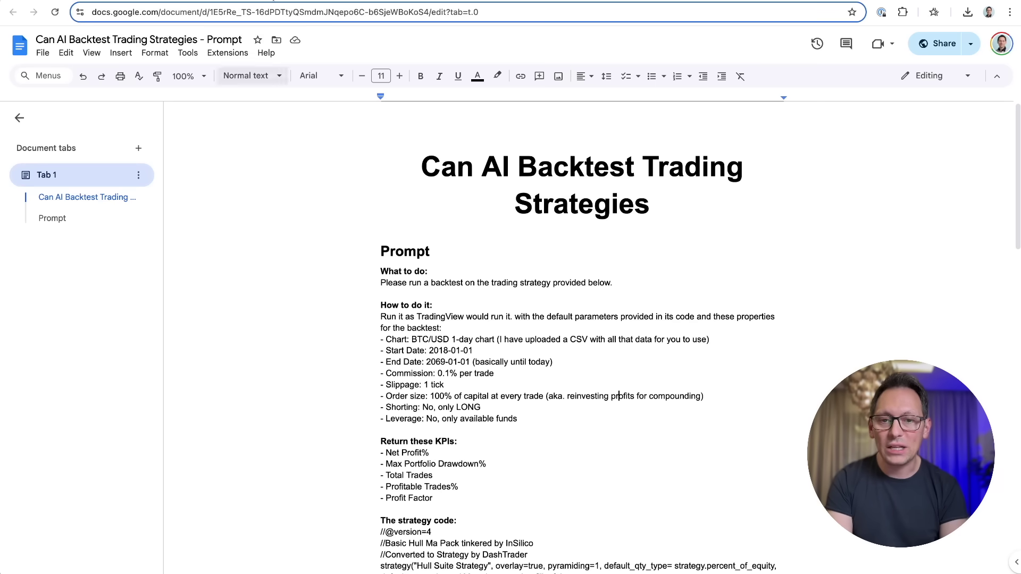
{"action": "key", "text": "alt+Tab"}
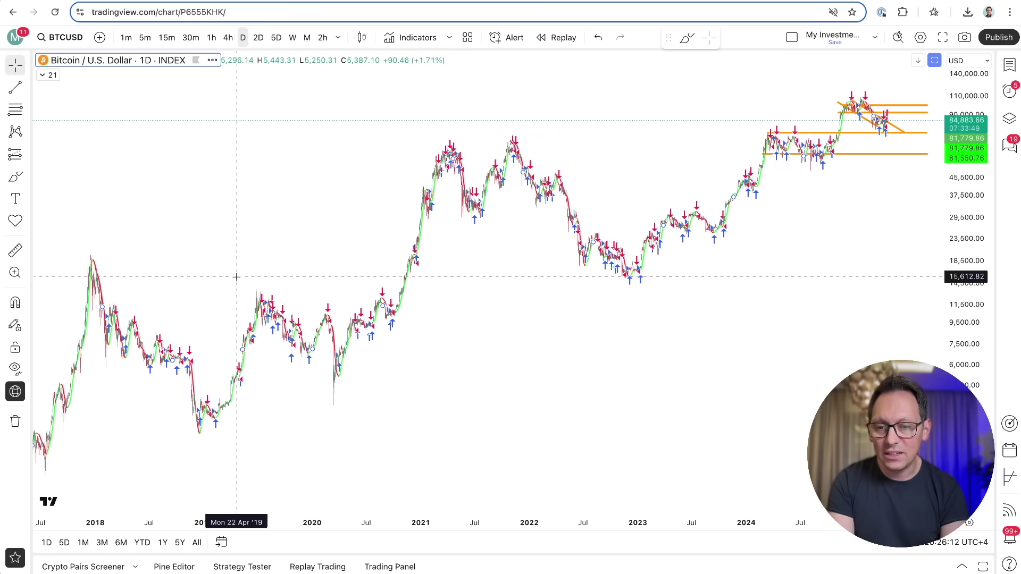
{"action": "left_click", "coordinate": [240, 567]}
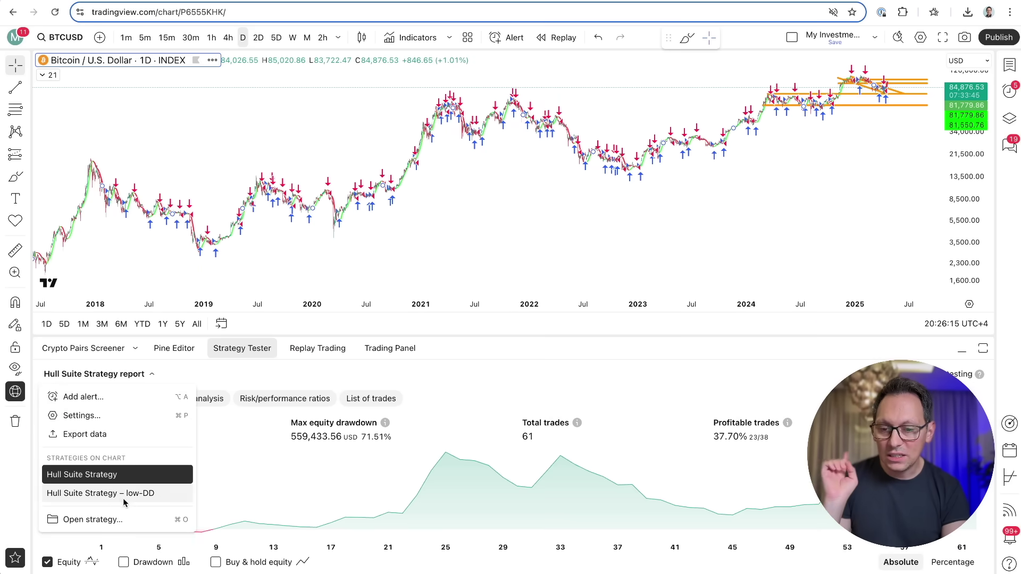
{"action": "left_click", "coordinate": [122, 494]}
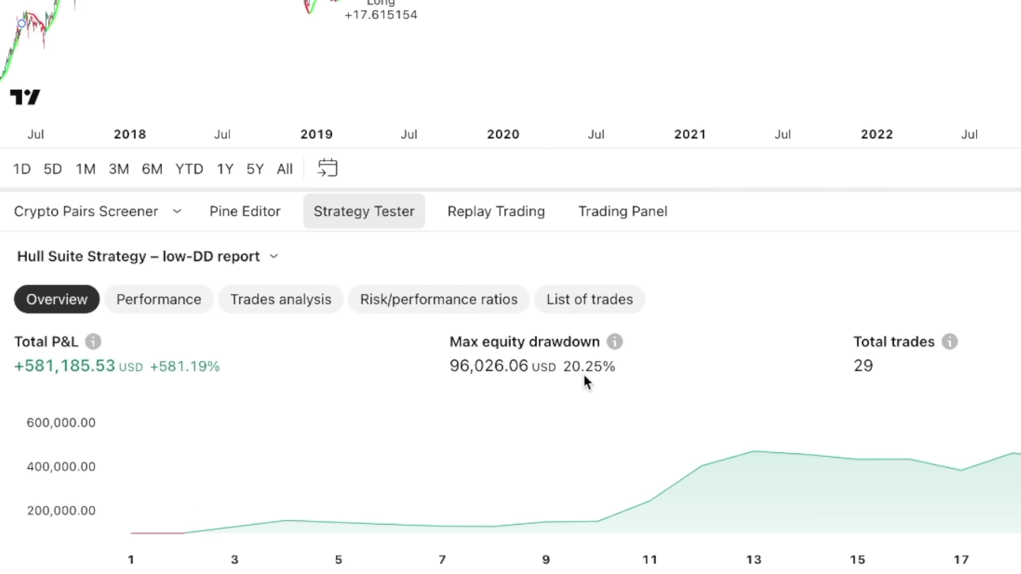
- Compare the original Hull Suite Strategy report with the low-DD version, ending on the low-DD report
{"action": "left_click", "coordinate": [286, 262]}
{"action": "left_click", "coordinate": [185, 432]}
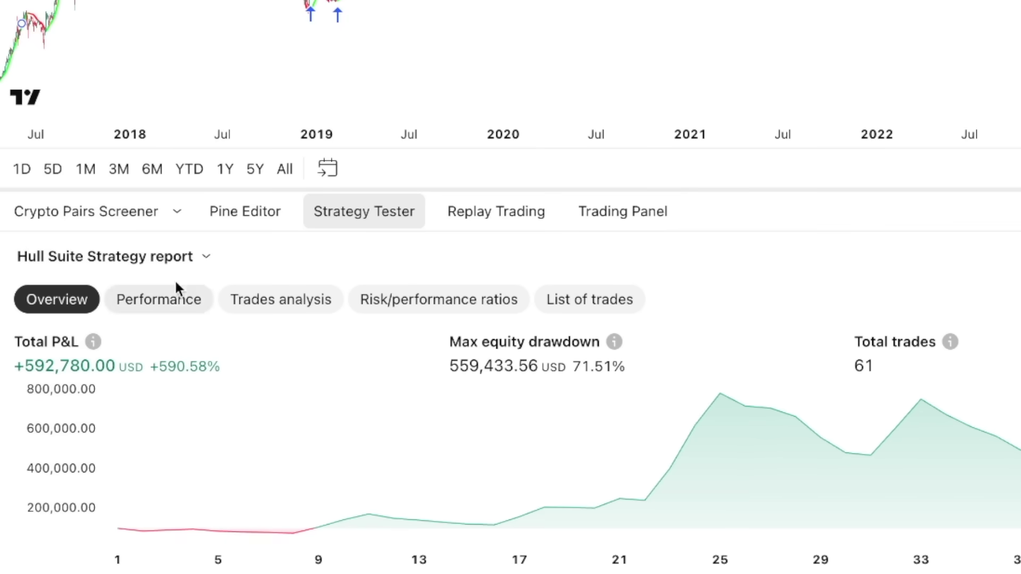
{"action": "left_click", "coordinate": [159, 266]}
{"action": "left_click", "coordinate": [203, 466]}
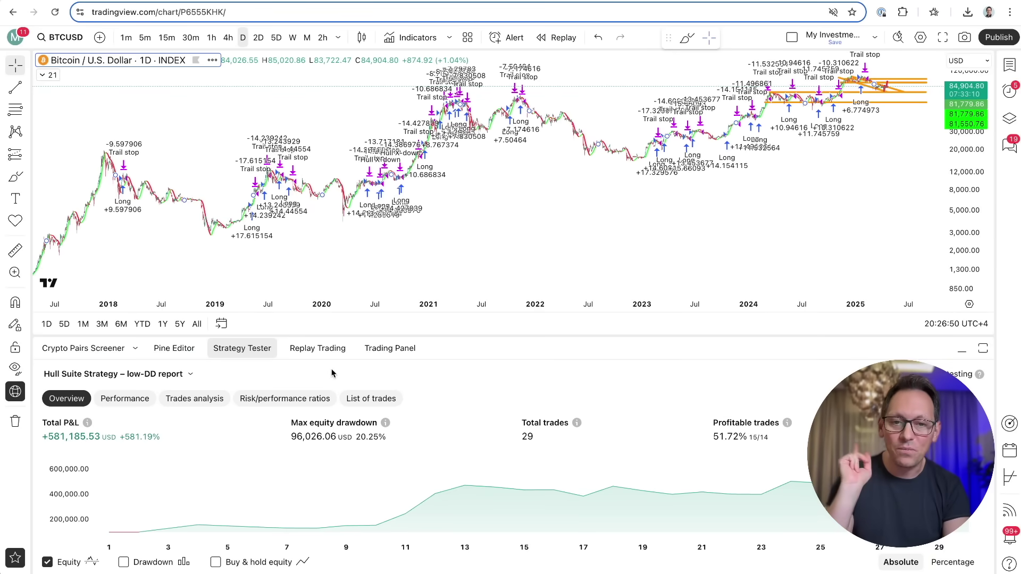
- Switch to the Google Docs prompt document and highlight its contents down to the end of the strategy code
{"action": "left_click", "coordinate": [425, 1]}
{"action": "left_click_drag", "start_coordinate": [513, 164], "coordinate": [510, 362]}
{"action": "scroll", "coordinate": [608, 376], "scroll_direction": "down", "scroll_amount": 20}
{"action": "scroll", "coordinate": [608, 376], "scroll_direction": "down", "scroll_amount": 3}
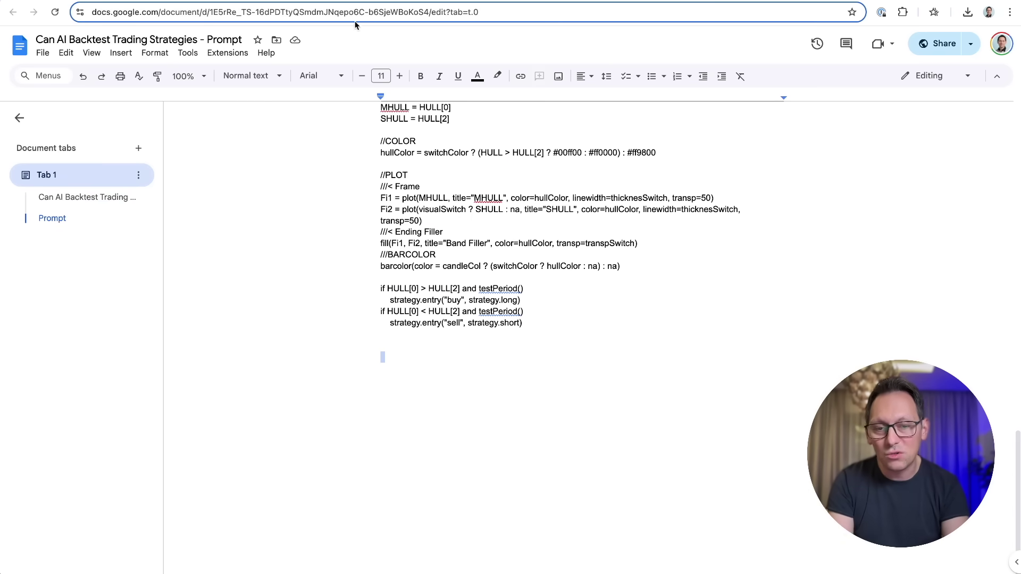
- Return to the ChatGPT conversation and examine the original prompt's how-to instructions, especially the bar-accurate back-testing library line
{"action": "left_click", "coordinate": [362, 2]}
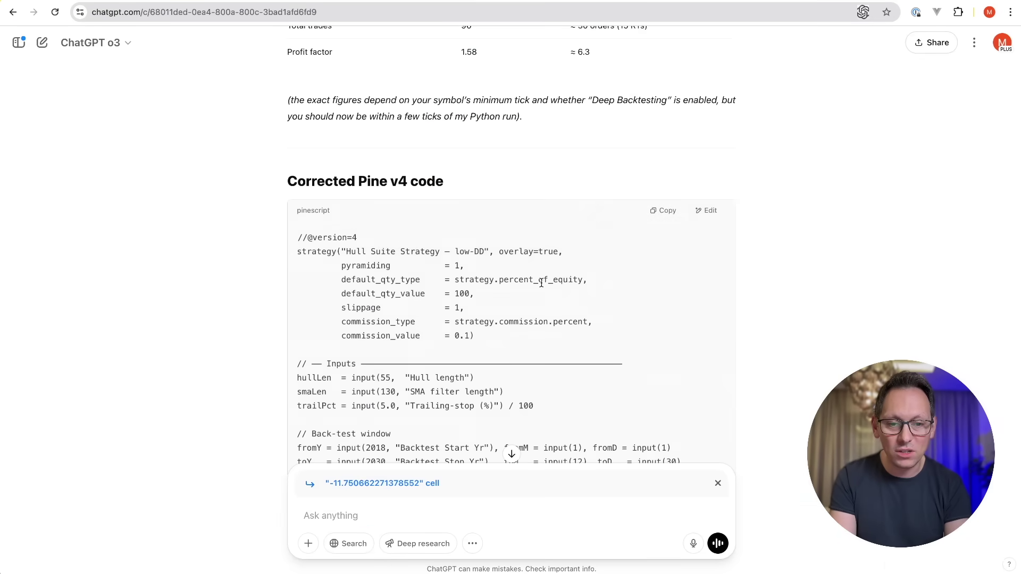
{"action": "scroll", "coordinate": [541, 283], "scroll_direction": "up", "scroll_amount": 20}
{"action": "scroll", "coordinate": [541, 281], "scroll_direction": "down", "scroll_amount": 5}
{"action": "scroll", "coordinate": [640, 379], "scroll_direction": "down", "scroll_amount": 5}
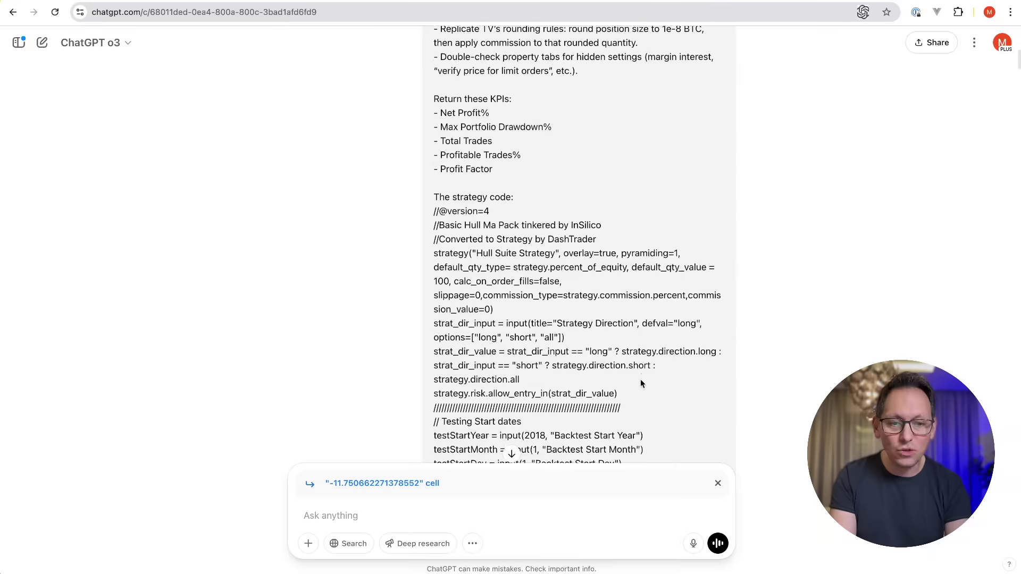
{"action": "scroll", "coordinate": [641, 381], "scroll_direction": "up", "scroll_amount": 4}
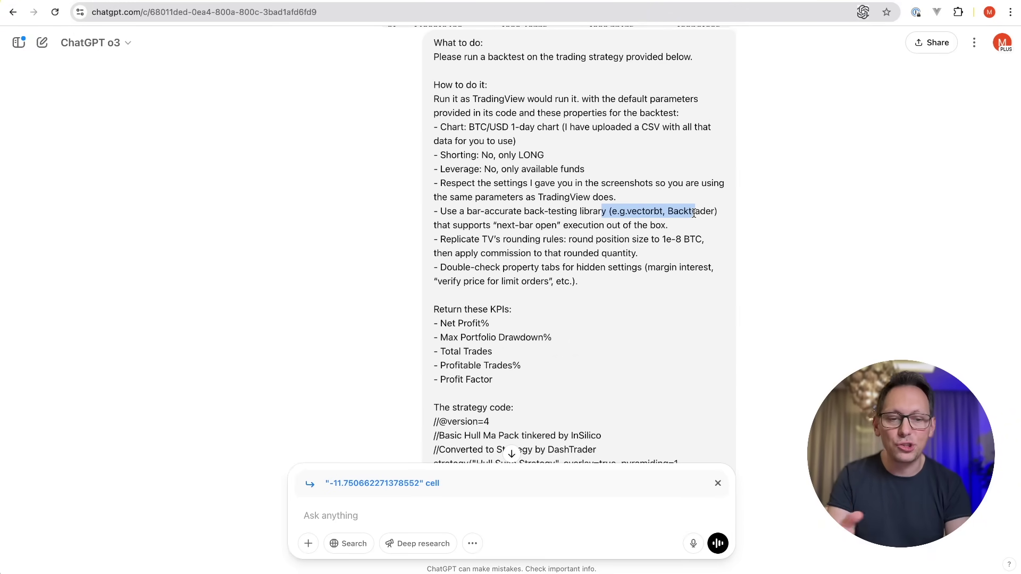
{"action": "scroll", "coordinate": [481, 211], "scroll_direction": "down", "scroll_amount": 1}
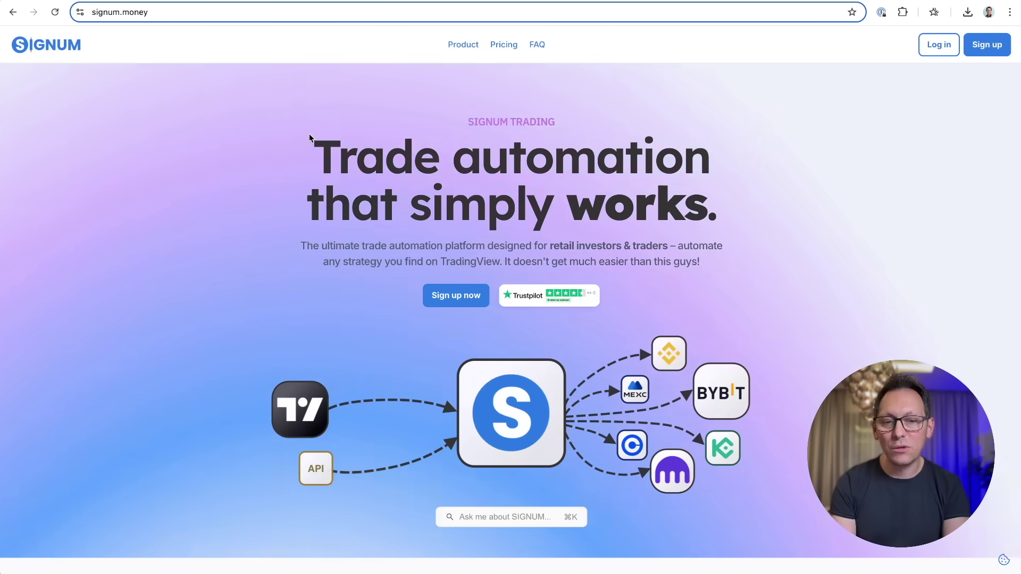
- Examine the signum.money home page, highlighting its headline and viewing the supported exchanges and the pricing section
{"action": "left_click_drag", "start_coordinate": [309, 138], "coordinate": [757, 290]}
{"action": "left_click", "coordinate": [490, 322]}
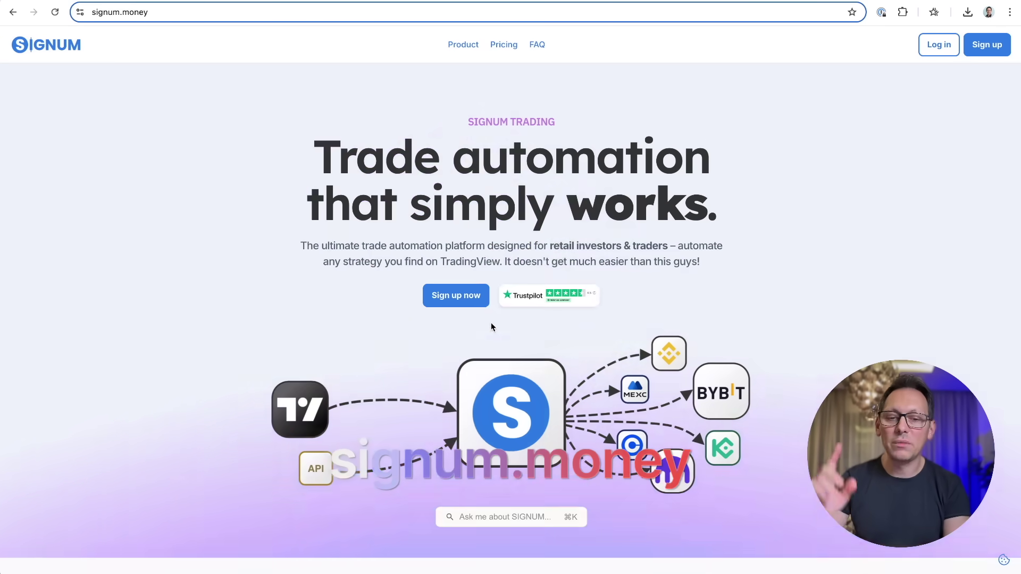
{"action": "scroll", "coordinate": [308, 298], "scroll_direction": "down", "scroll_amount": 2}
{"action": "scroll", "coordinate": [340, 308], "scroll_direction": "down", "scroll_amount": 1}
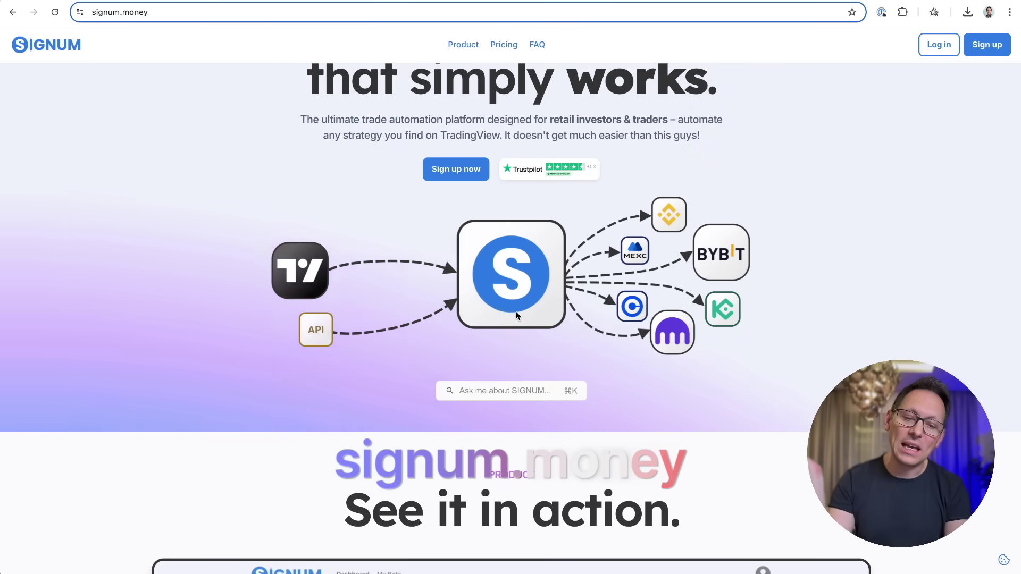
{"action": "scroll", "coordinate": [680, 281], "scroll_direction": "up", "scroll_amount": 1}
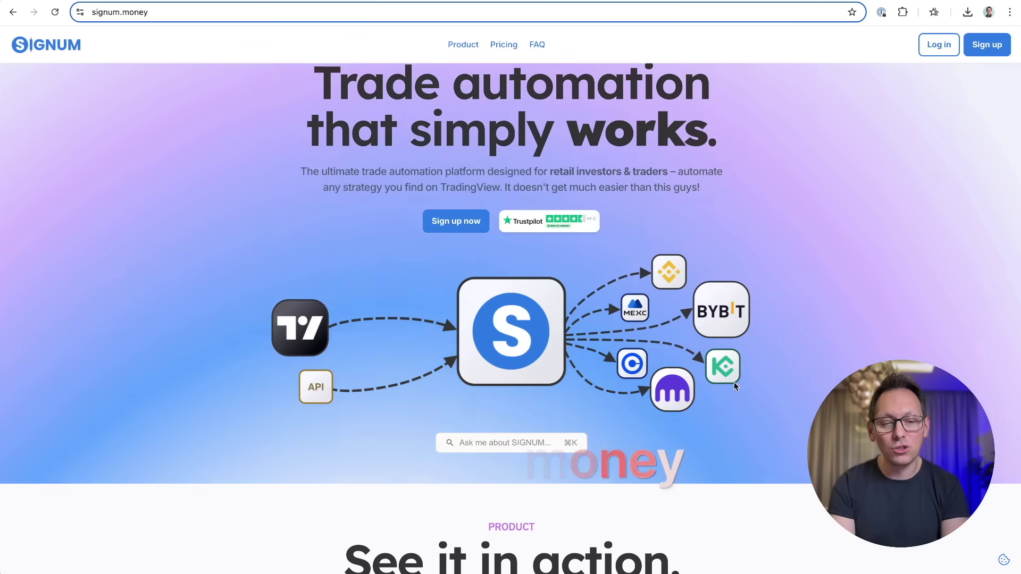
{"action": "scroll", "coordinate": [734, 382], "scroll_direction": "down", "scroll_amount": 3}
{"action": "scroll", "coordinate": [736, 376], "scroll_direction": "down", "scroll_amount": 12}
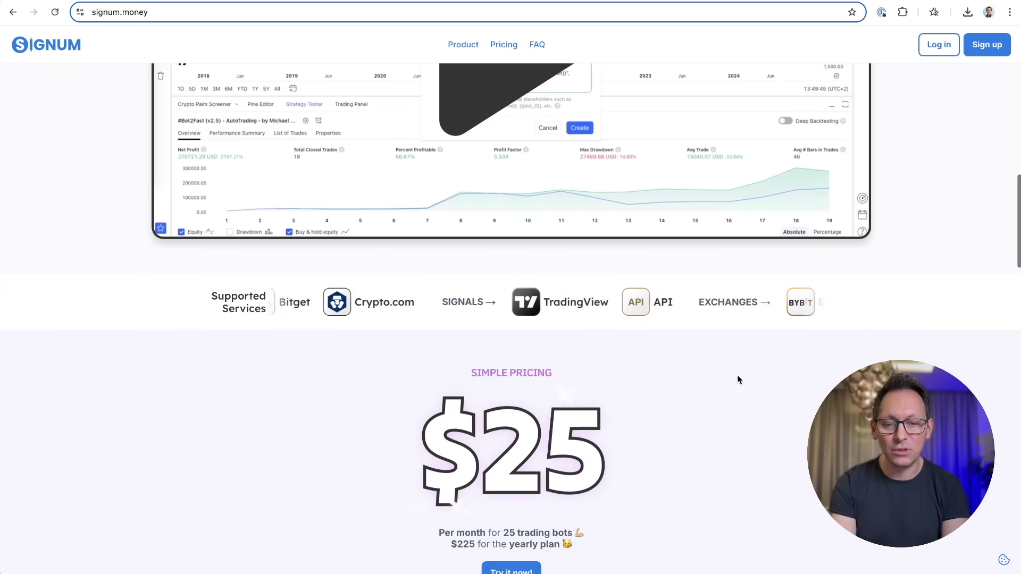
{"action": "scroll", "coordinate": [737, 375], "scroll_direction": "up", "scroll_amount": 15}
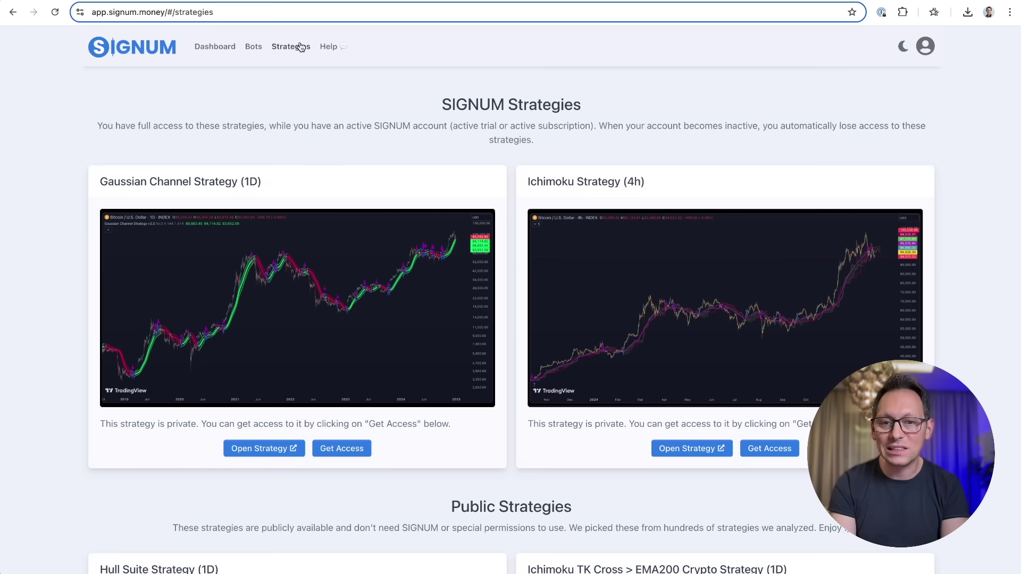
- Examine the Strategies page of the Signum app, from the private SIGNUM strategies to the public ones such as Hull Suite Strategy (1D)
{"action": "left_click_drag", "start_coordinate": [376, 107], "coordinate": [534, 332]}
{"action": "left_click", "coordinate": [566, 168]}
{"action": "scroll", "coordinate": [511, 251], "scroll_direction": "down", "scroll_amount": 8}
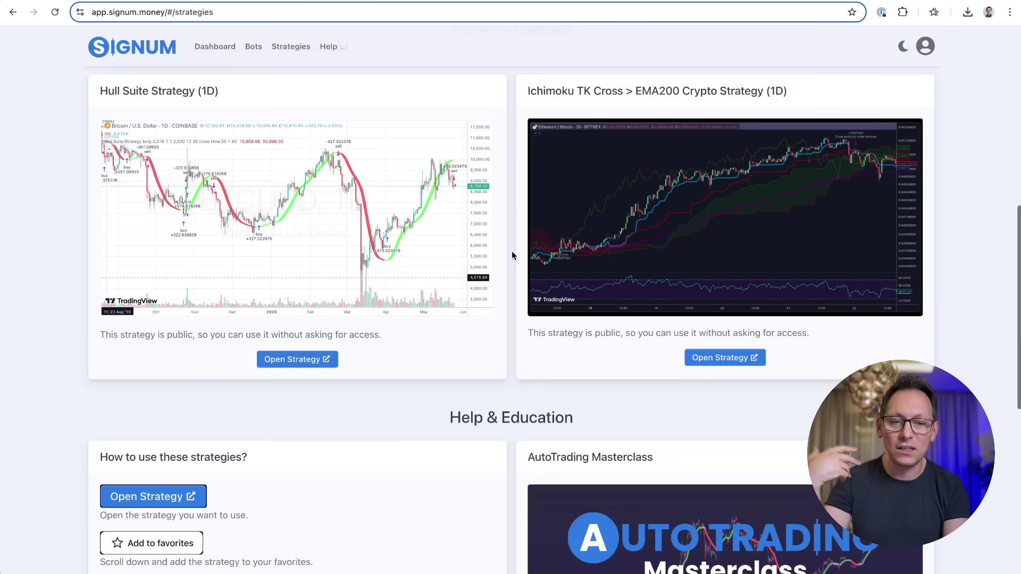
- Switch from the Signum Strategies page to the AutoTrading Masterclass page at autotrading.vip and highlight its title and introduction
{"action": "scroll", "coordinate": [511, 251], "scroll_direction": "up", "scroll_amount": 9}
{"action": "scroll", "coordinate": [512, 251], "scroll_direction": "down", "scroll_amount": 2}
{"action": "key", "text": "alt+Left"}
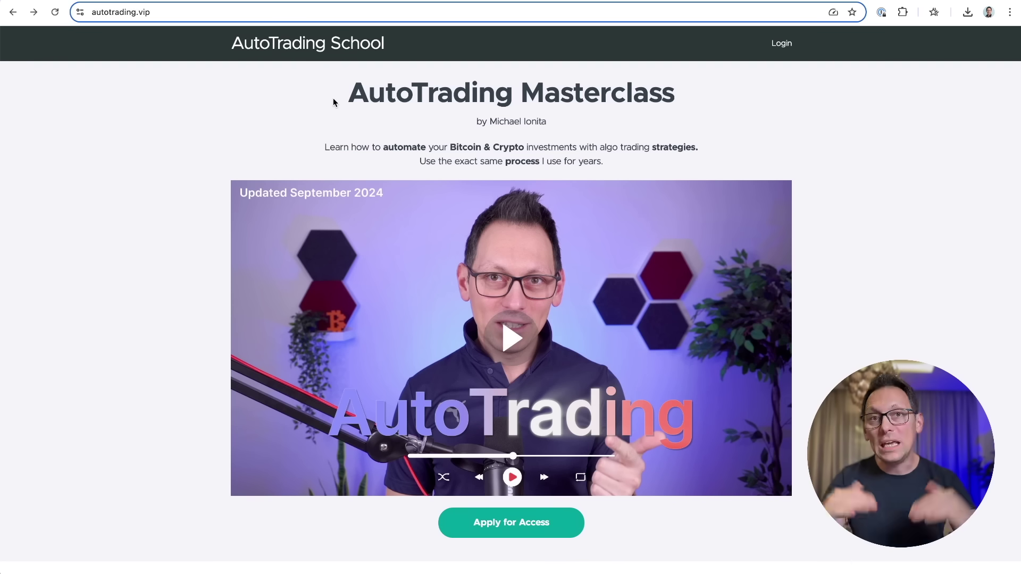
{"action": "left_click_drag", "start_coordinate": [332, 98], "coordinate": [604, 158]}
{"action": "left_click", "coordinate": [609, 162]}
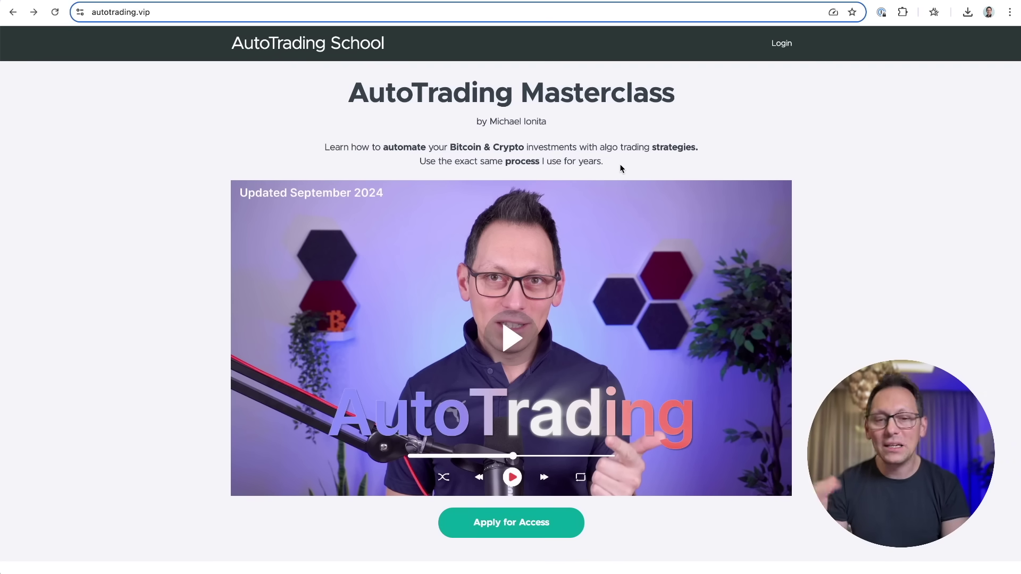
- Examine the masterclass page from the Apply for Access offer through the included bot strategies and the course curriculum
{"action": "scroll", "coordinate": [620, 168], "scroll_direction": "down", "scroll_amount": 1}
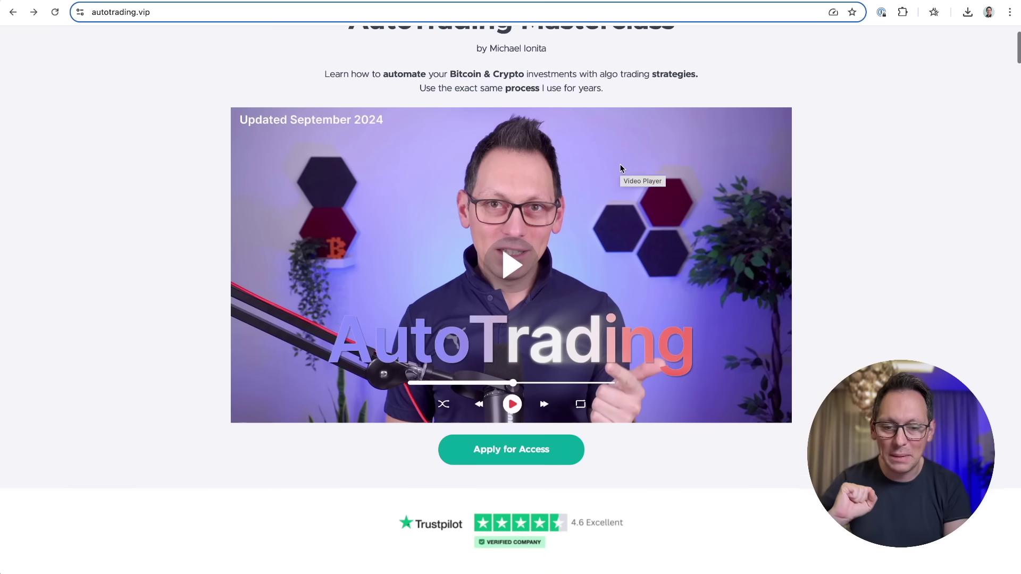
{"action": "scroll", "coordinate": [620, 170], "scroll_direction": "down", "scroll_amount": 3}
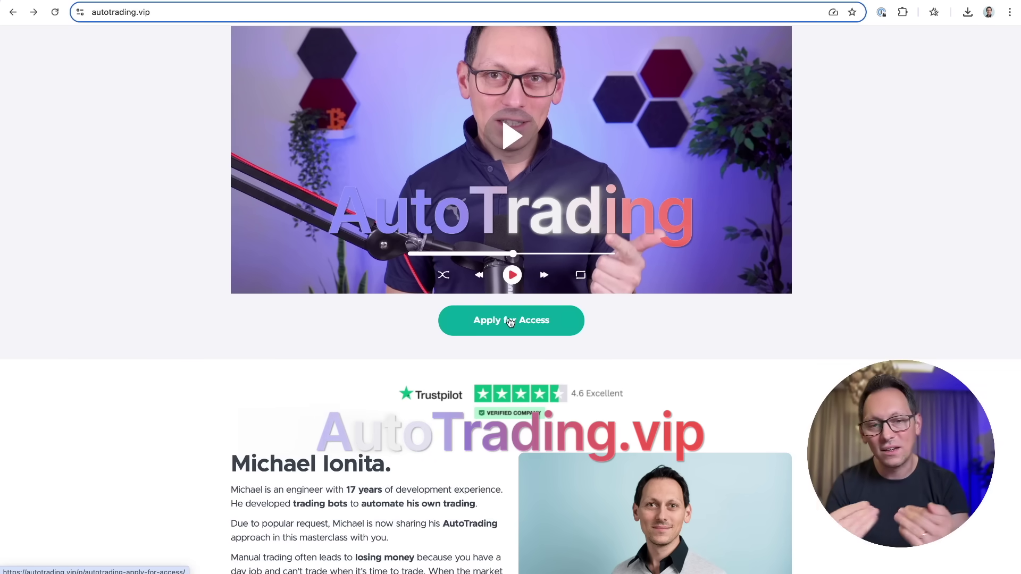
{"action": "scroll", "coordinate": [510, 322], "scroll_direction": "down", "scroll_amount": 15}
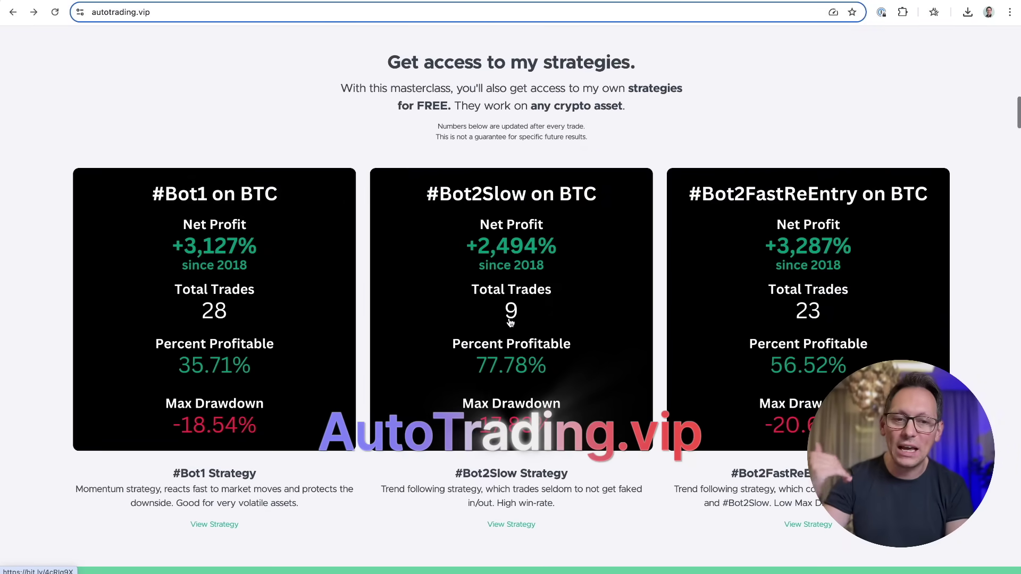
{"action": "scroll", "coordinate": [520, 240], "scroll_direction": "down", "scroll_amount": 20}
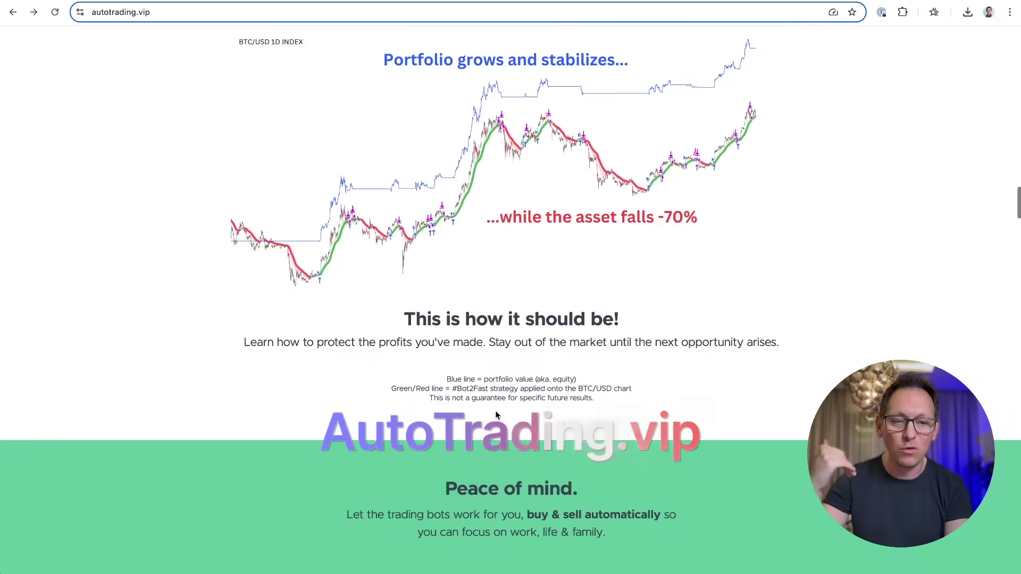
{"action": "scroll", "coordinate": [496, 415], "scroll_direction": "down", "scroll_amount": 14}
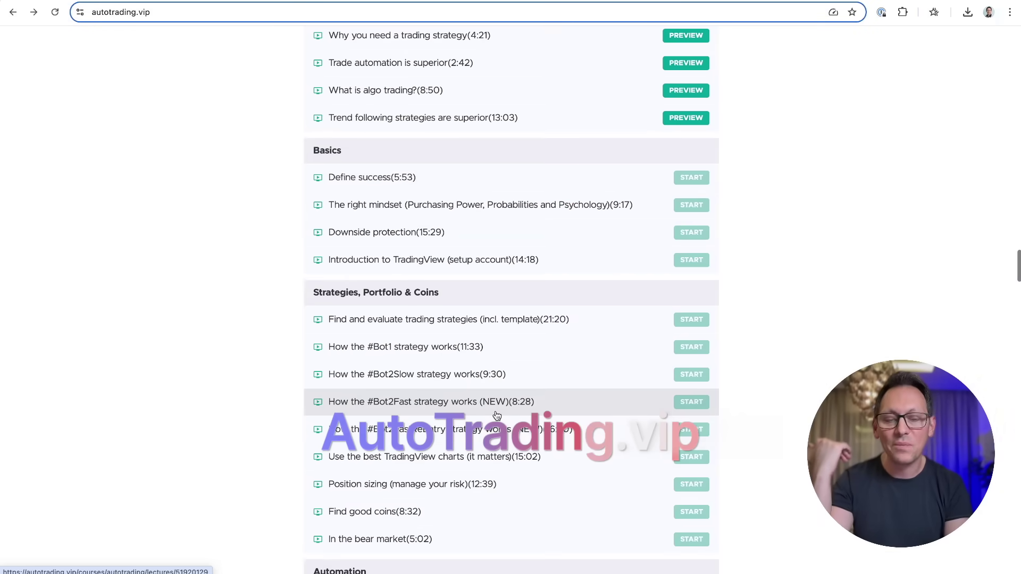
{"action": "scroll", "coordinate": [495, 415], "scroll_direction": "down", "scroll_amount": 7}
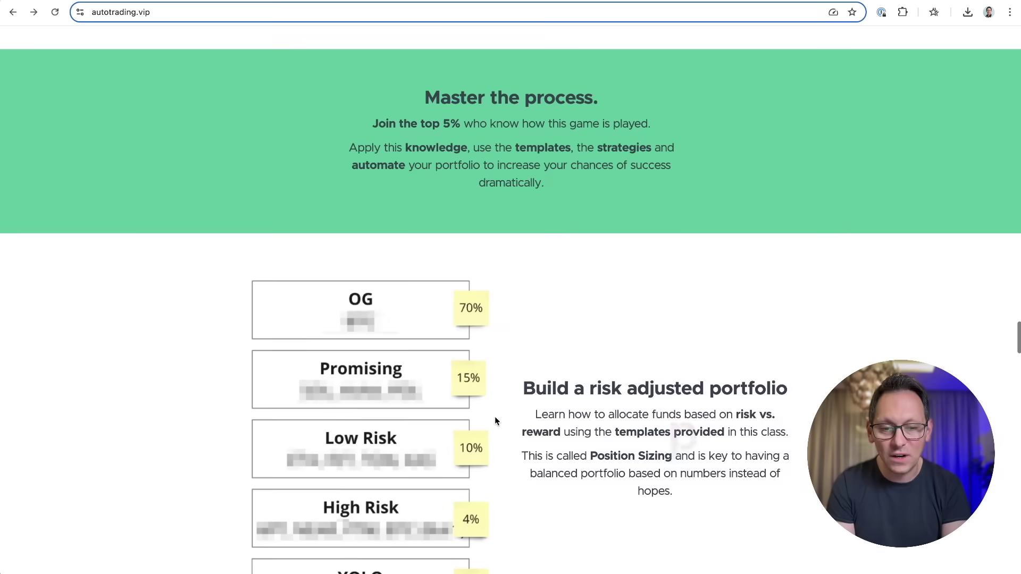
- Examine the risk adjusted portfolio section, highlighting its text, and the Evaluate Strategies template, and return to the start of the page
{"action": "scroll", "coordinate": [494, 417], "scroll_direction": "down", "scroll_amount": 3}
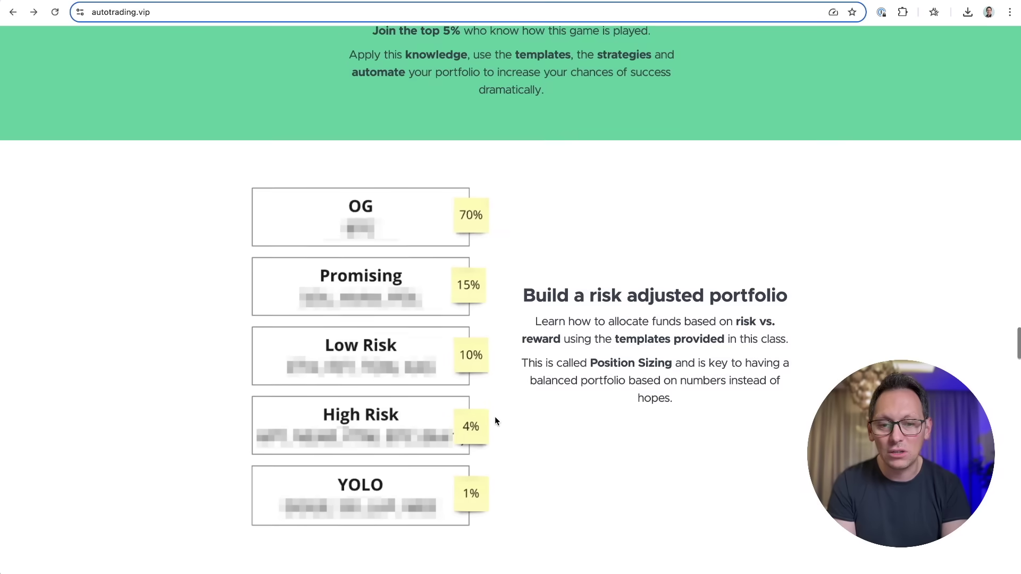
{"action": "left_click_drag", "start_coordinate": [539, 243], "coordinate": [672, 311]}
{"action": "left_click", "coordinate": [638, 422]}
{"action": "scroll", "coordinate": [638, 421], "scroll_direction": "down", "scroll_amount": 4}
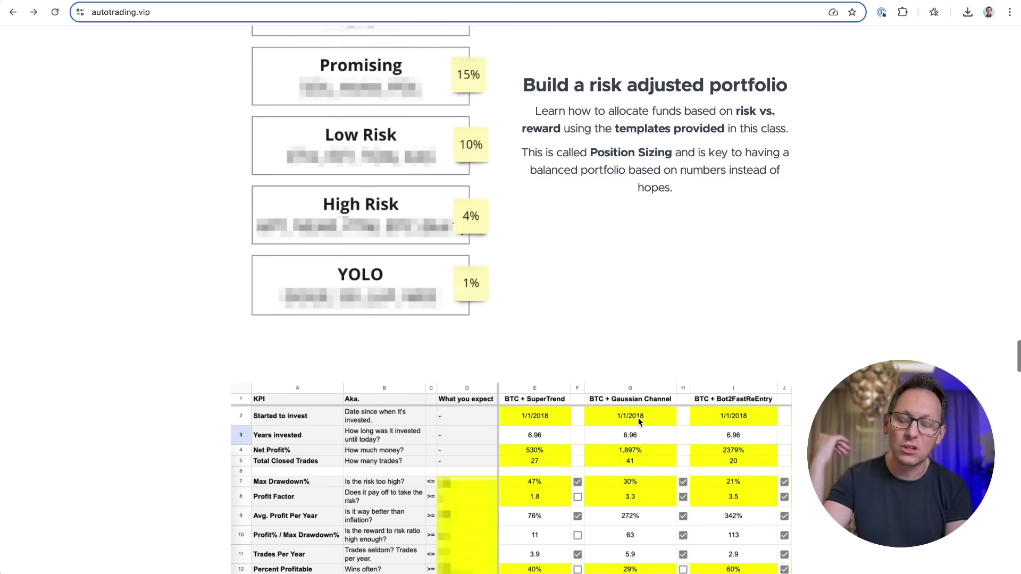
{"action": "scroll", "coordinate": [638, 421], "scroll_direction": "down", "scroll_amount": 2}
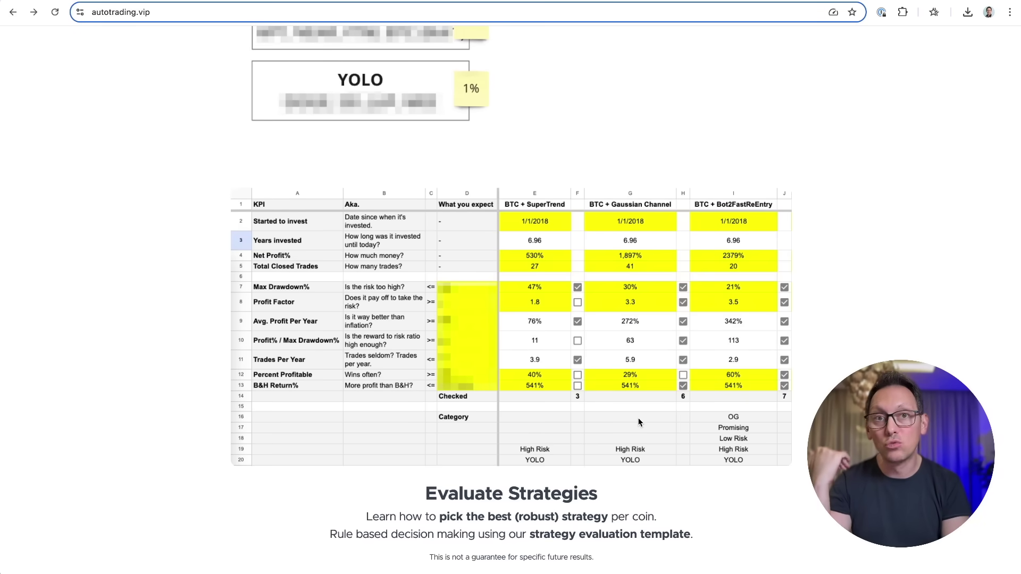
{"action": "scroll", "coordinate": [638, 422], "scroll_direction": "up", "scroll_amount": 20}
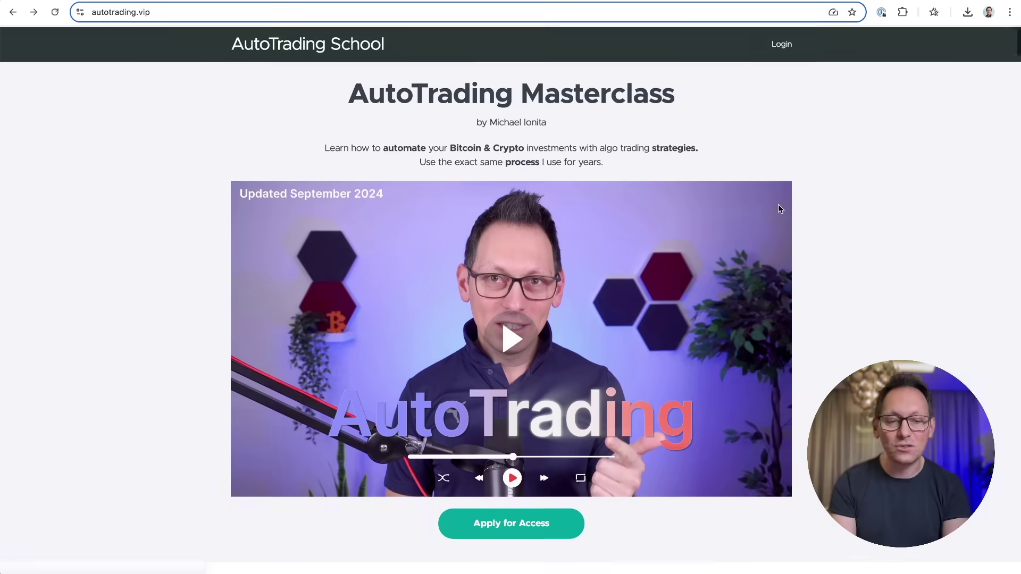